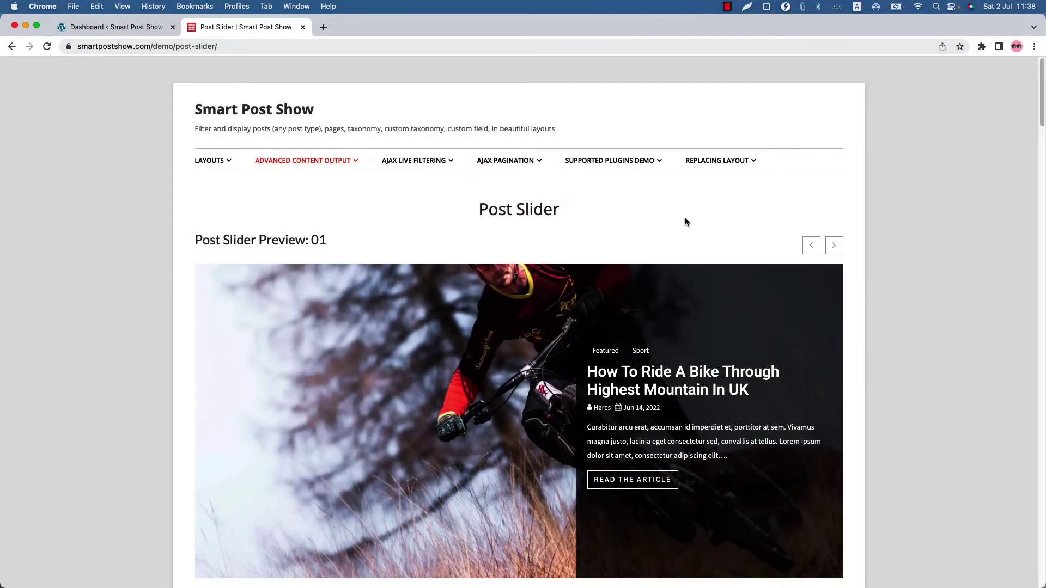
Scroll through the Smart Post Show demo's Post Slider example previews
{"action": "scroll", "coordinate": [685, 221], "scroll_direction": "down", "scroll_amount": 9}
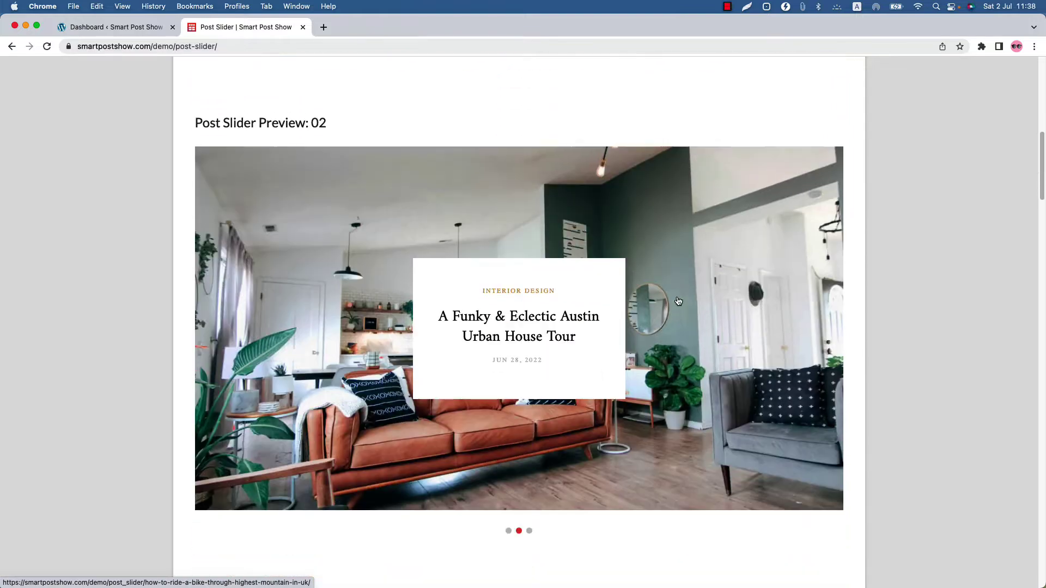
{"action": "scroll", "coordinate": [679, 301], "scroll_direction": "down", "scroll_amount": 8}
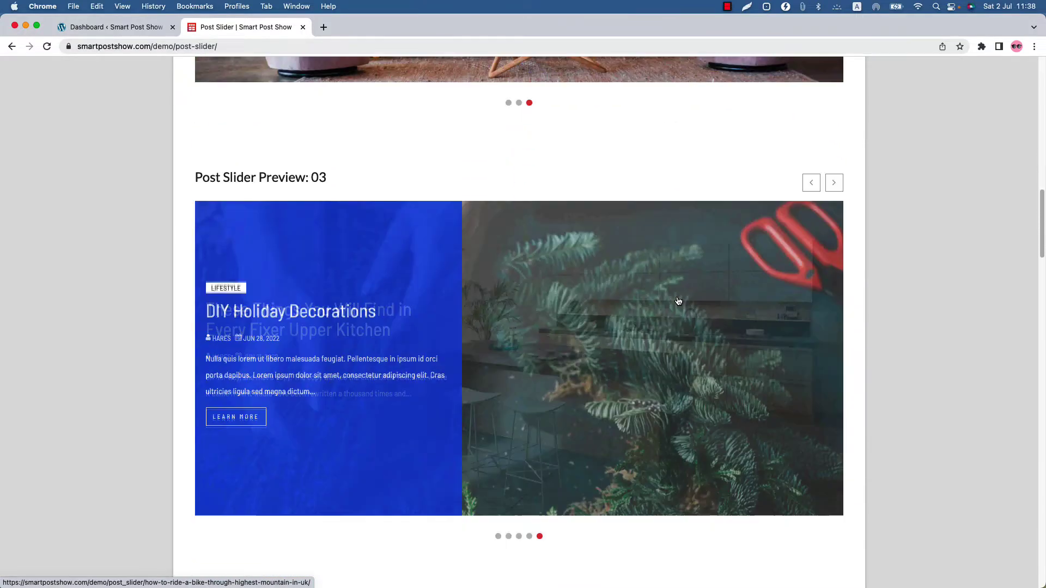
{"action": "scroll", "coordinate": [678, 301], "scroll_direction": "down", "scroll_amount": 10}
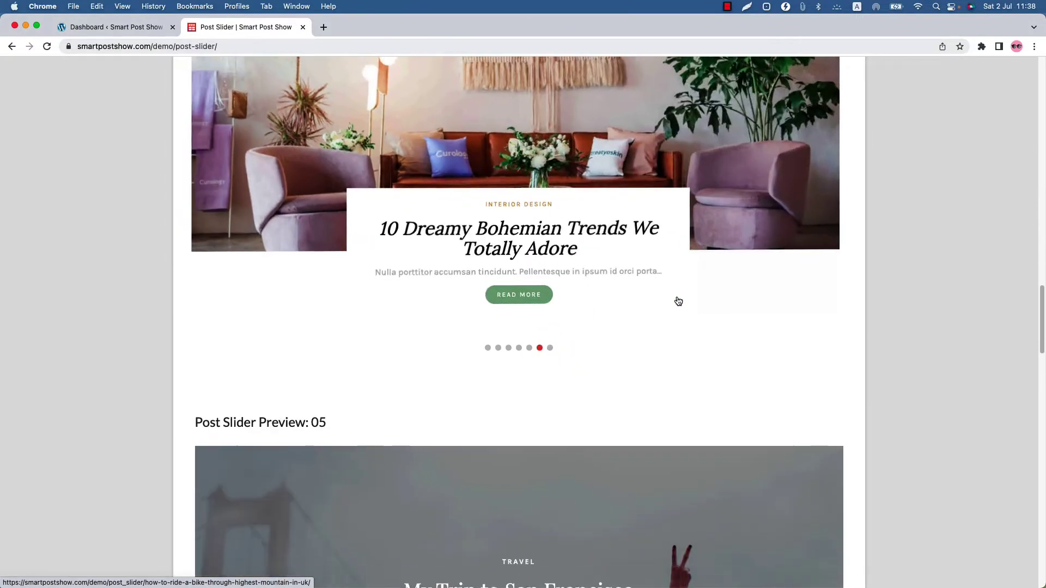
{"action": "scroll", "coordinate": [678, 301], "scroll_direction": "down", "scroll_amount": 12}
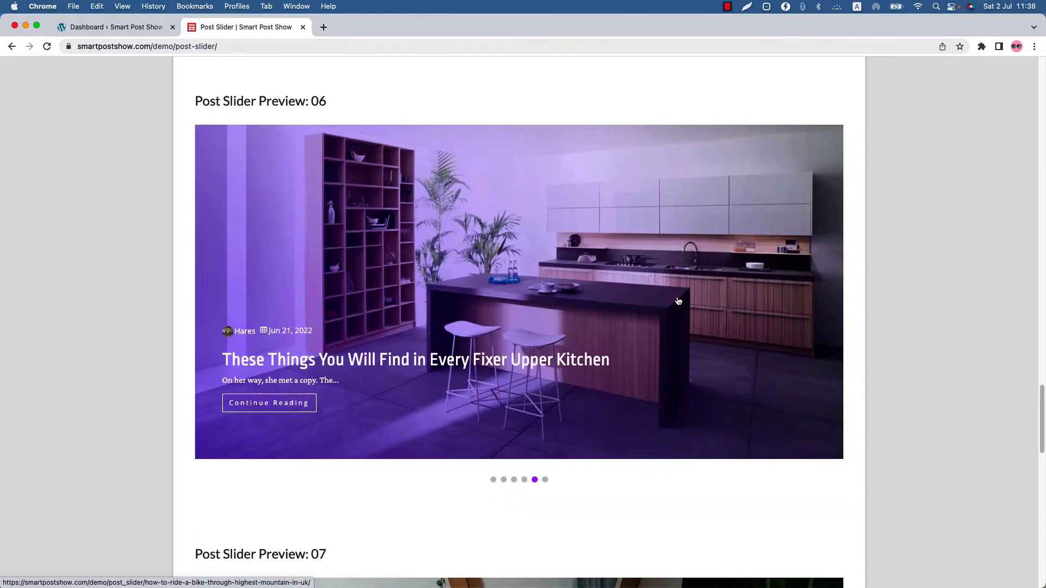
{"action": "scroll", "coordinate": [678, 301], "scroll_direction": "down", "scroll_amount": 12}
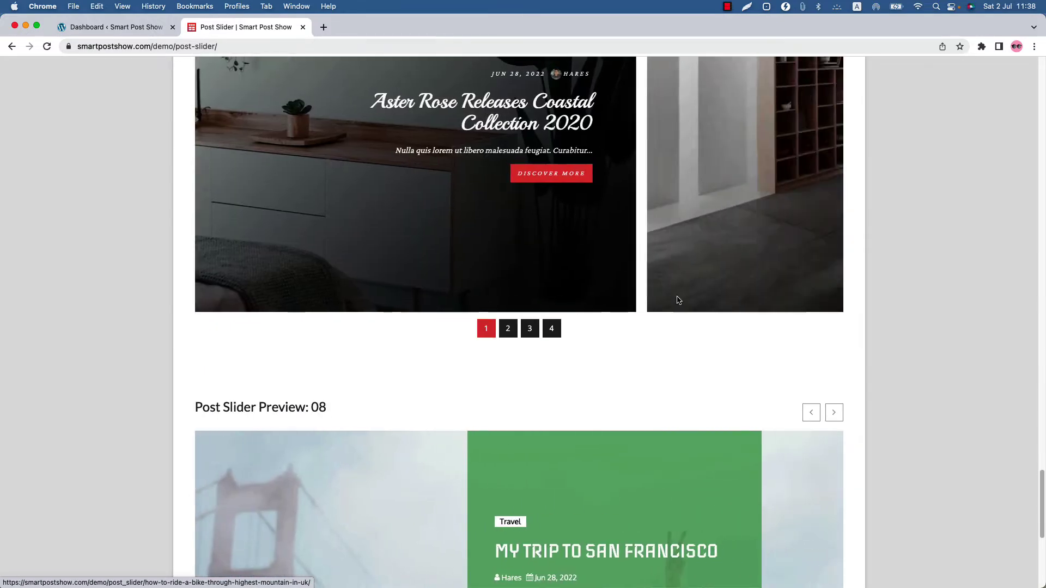
{"action": "scroll", "coordinate": [678, 302], "scroll_direction": "down", "scroll_amount": 5}
From the dashboard, add a new show under Manage Shows titled 'Test Show'
{"action": "left_click", "coordinate": [112, 27]}
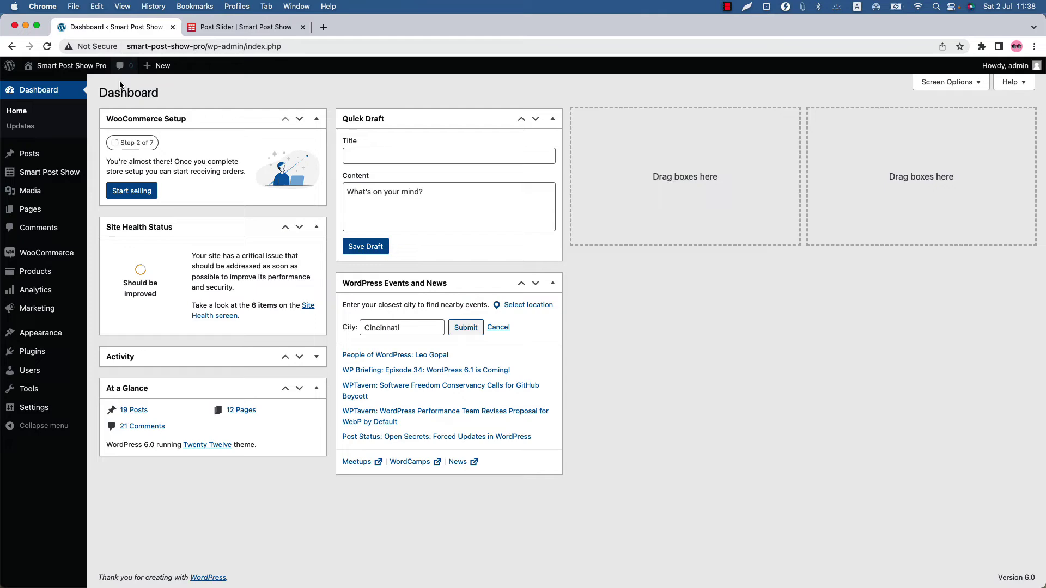
{"action": "mouse_move", "coordinate": [61, 178]}
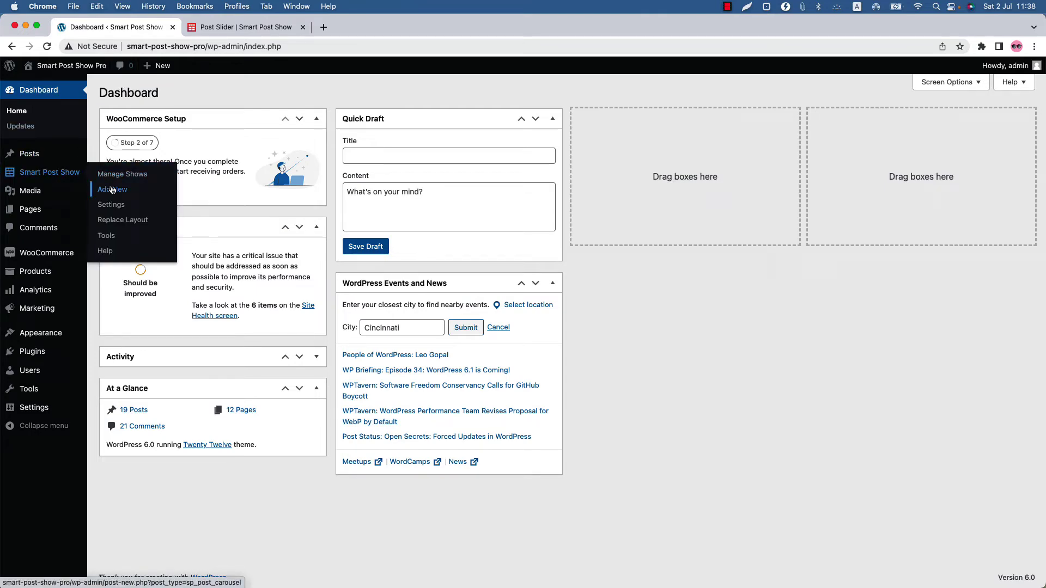
{"action": "left_click", "coordinate": [122, 174]}
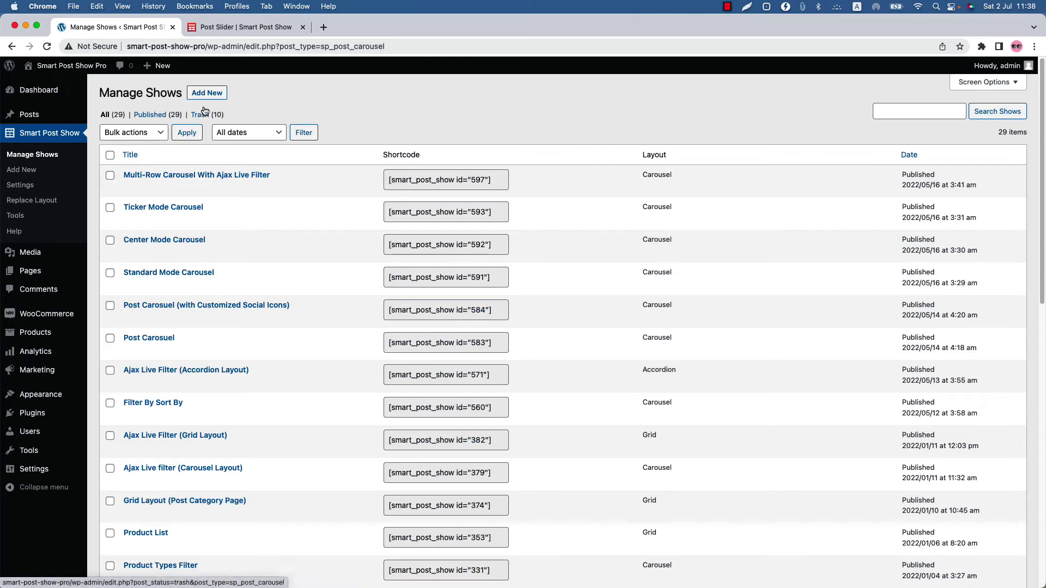
{"action": "left_click", "coordinate": [204, 94]}
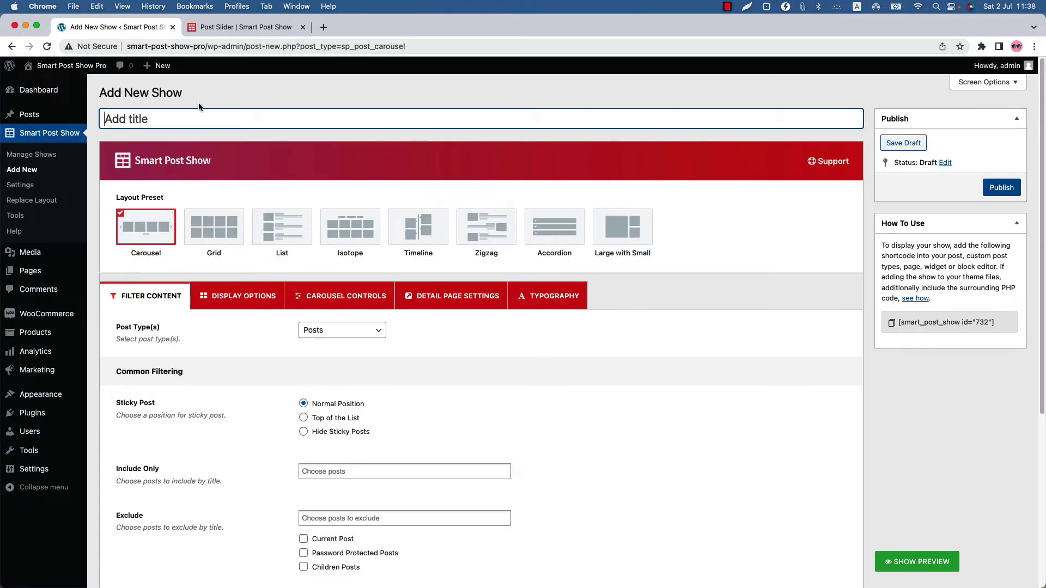
{"action": "type", "text": "Test Show"}
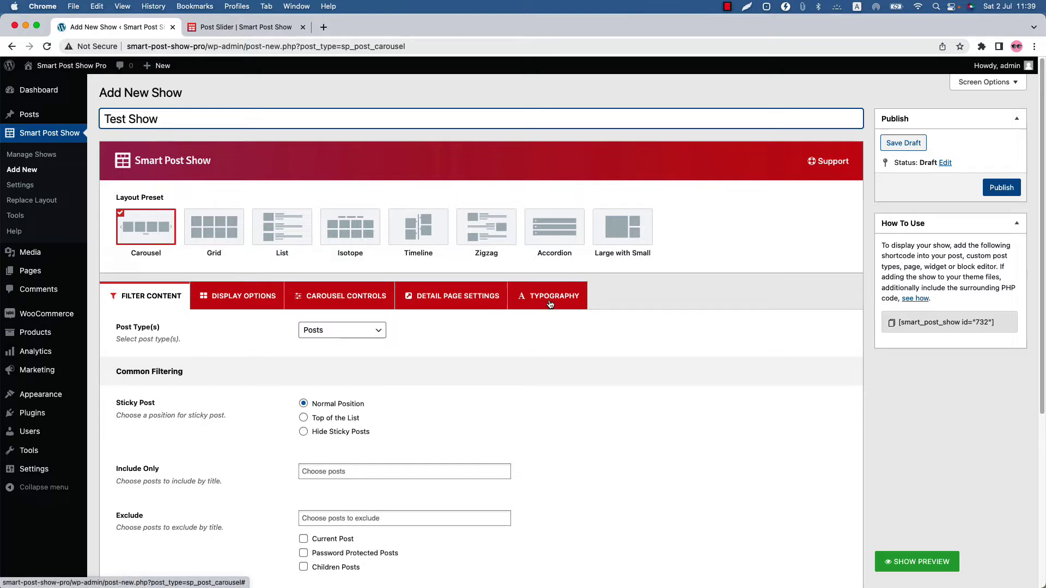
In Display Options, lower every responsive Column(s) field to 1
{"action": "left_click", "coordinate": [234, 301]}
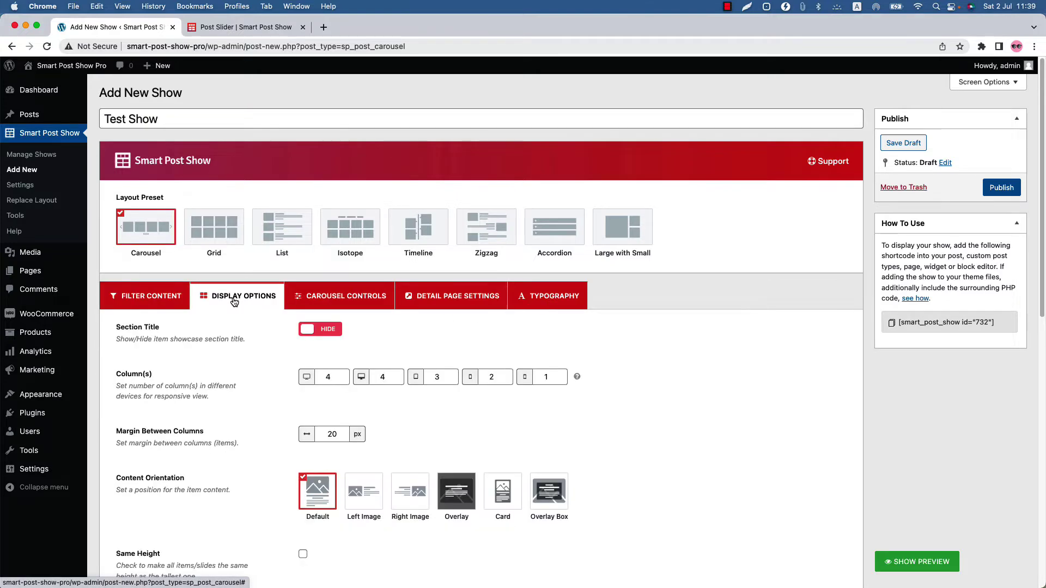
{"action": "scroll", "coordinate": [381, 326], "scroll_direction": "down", "scroll_amount": 3}
{"action": "left_click", "coordinate": [341, 298]}
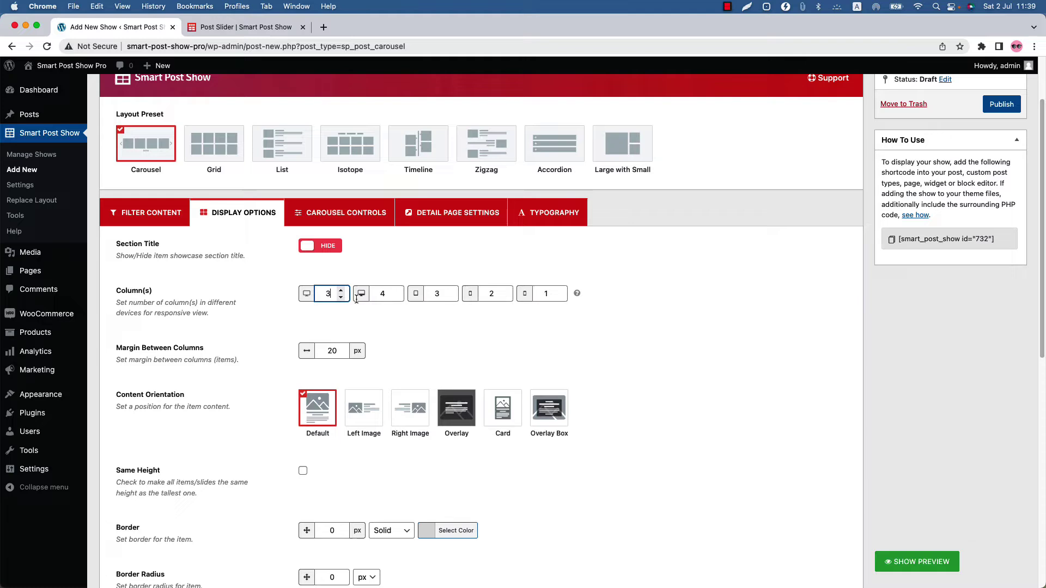
{"action": "left_click", "coordinate": [340, 298]}
{"action": "left_click", "coordinate": [395, 298]}
{"action": "left_click", "coordinate": [395, 297]}
{"action": "left_click", "coordinate": [396, 298]}
{"action": "left_click", "coordinate": [450, 297]}
{"action": "left_click", "coordinate": [450, 297]}
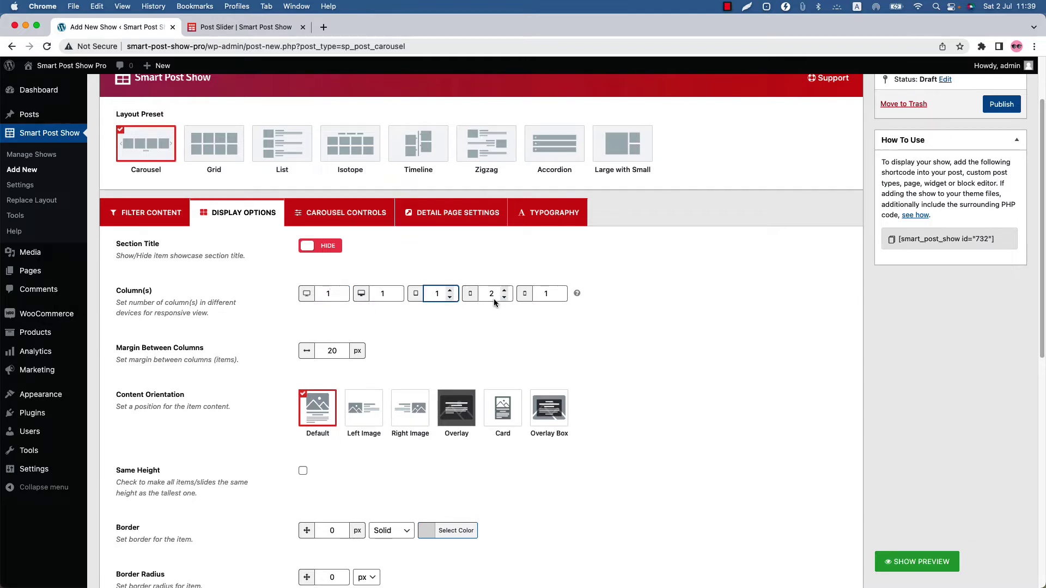
{"action": "left_click", "coordinate": [504, 297]}
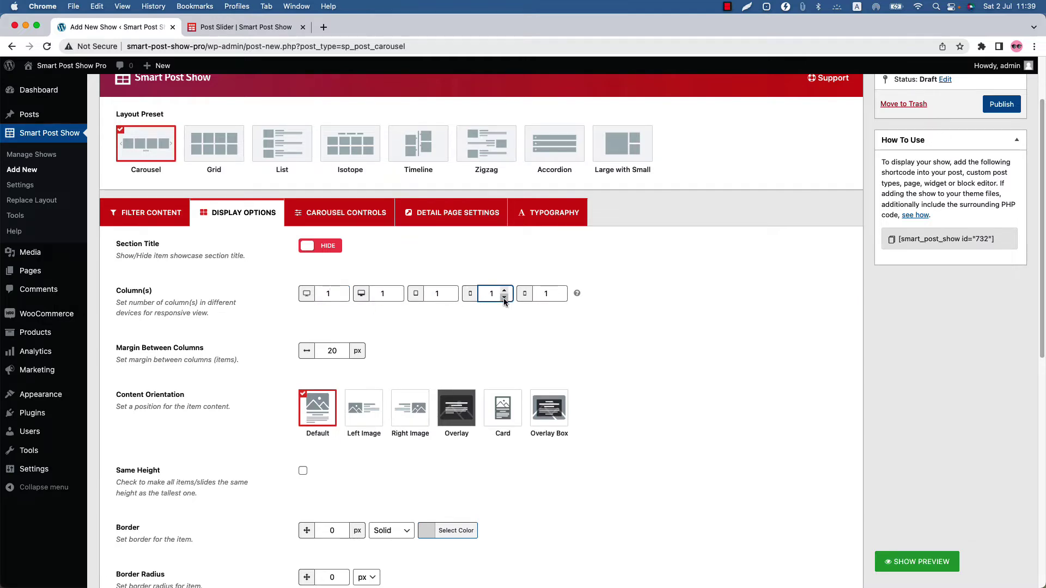
Show the Live Preview of Test Show and enlarge the preview panel
{"action": "left_click", "coordinate": [908, 562]}
{"action": "left_click_drag", "start_coordinate": [857, 331], "coordinate": [790, 572]}
{"action": "scroll", "coordinate": [633, 409], "scroll_direction": "down", "scroll_amount": 5}
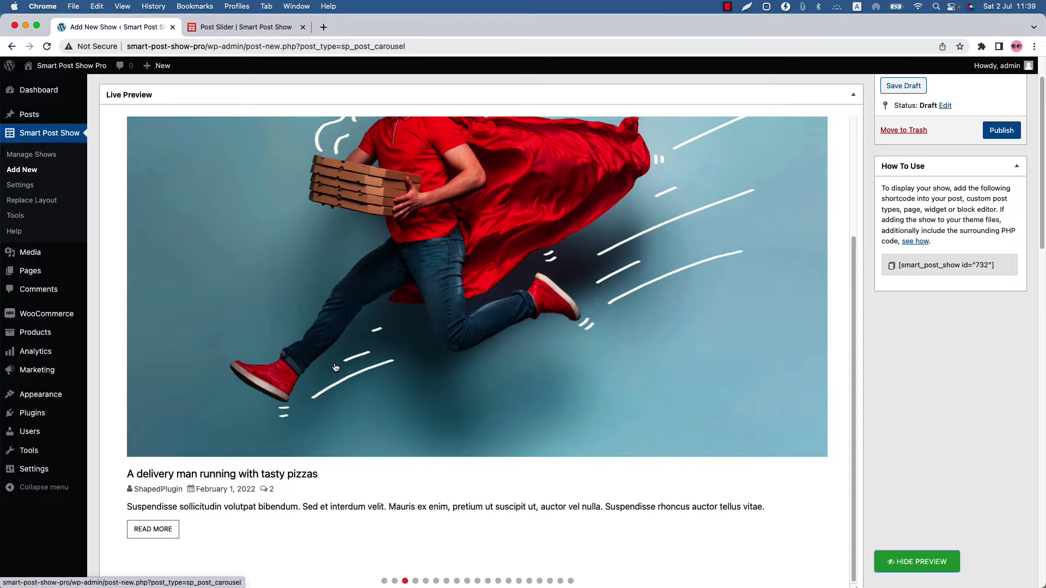
{"action": "scroll", "coordinate": [335, 368], "scroll_direction": "down", "scroll_amount": 10}
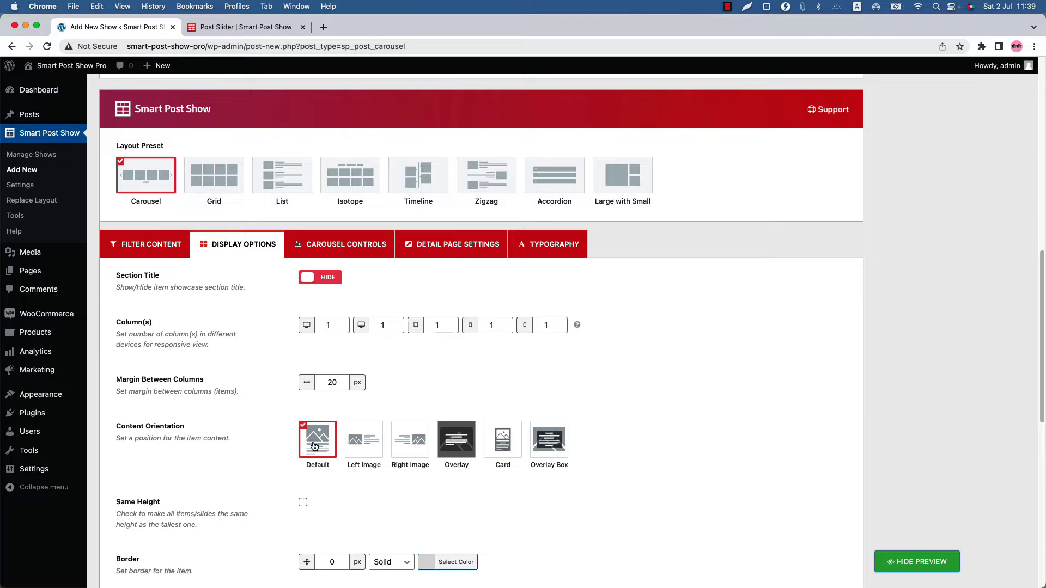
Set Content Orientation to Overlay, Content Position to Bottom, and refresh the preview
{"action": "left_click", "coordinate": [456, 445]}
{"action": "scroll", "coordinate": [453, 447], "scroll_direction": "down", "scroll_amount": 5}
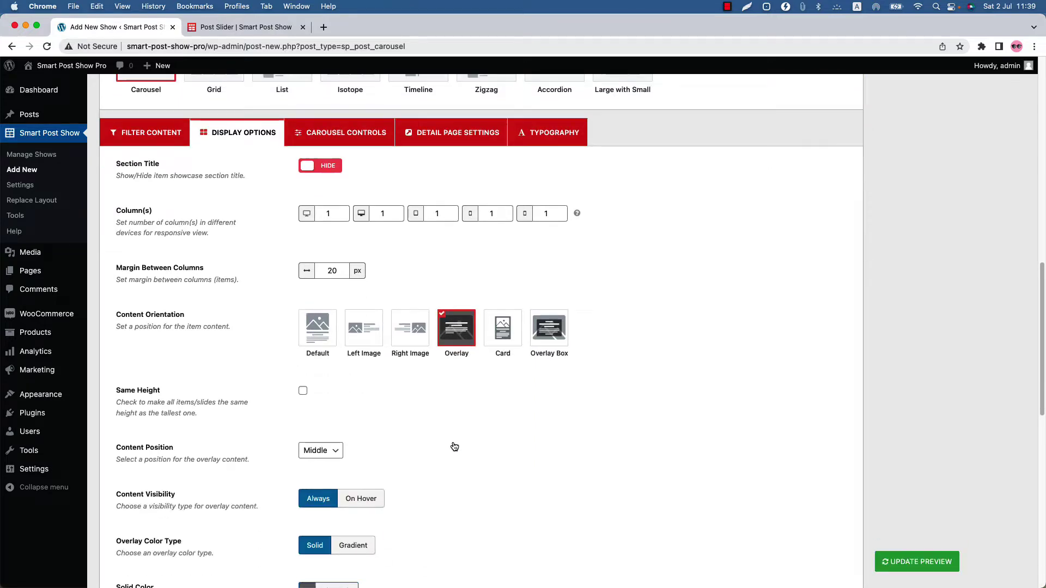
{"action": "left_click", "coordinate": [320, 418]}
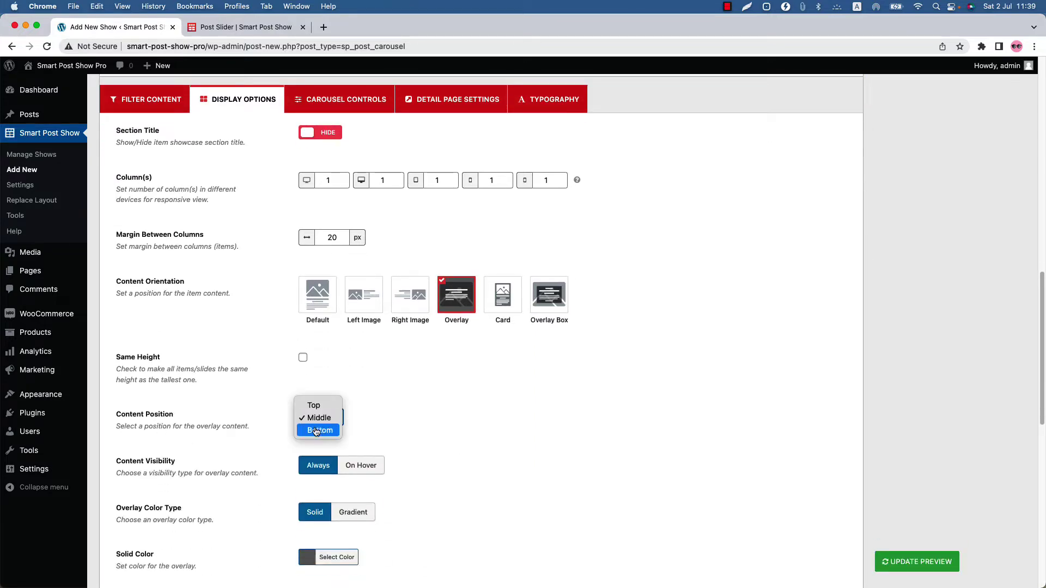
{"action": "left_click", "coordinate": [319, 430]}
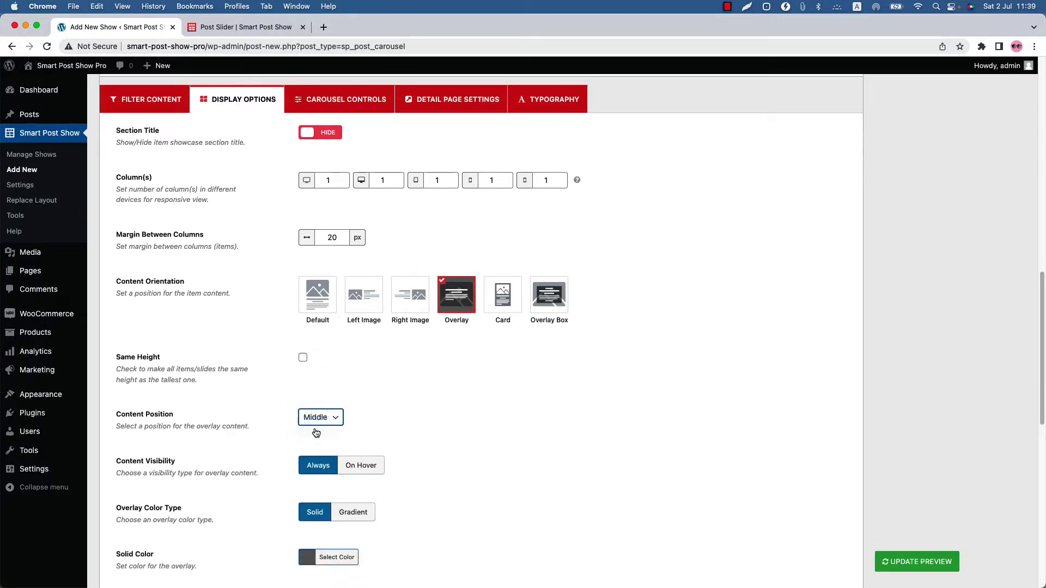
{"action": "left_click", "coordinate": [917, 562]}
{"action": "scroll", "coordinate": [456, 359], "scroll_direction": "down", "scroll_amount": 1}
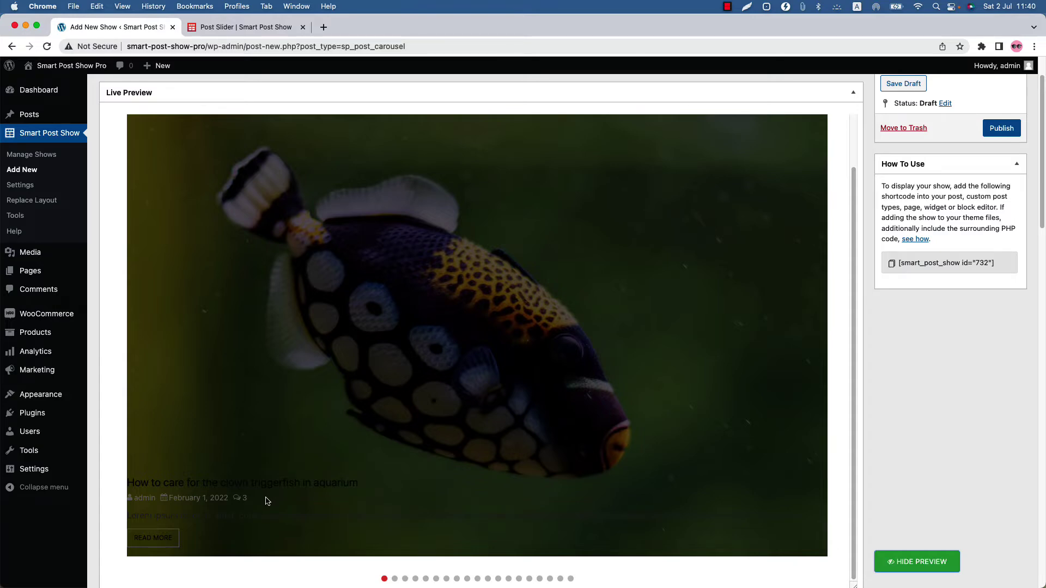
{"action": "scroll", "coordinate": [267, 501], "scroll_direction": "down", "scroll_amount": 15}
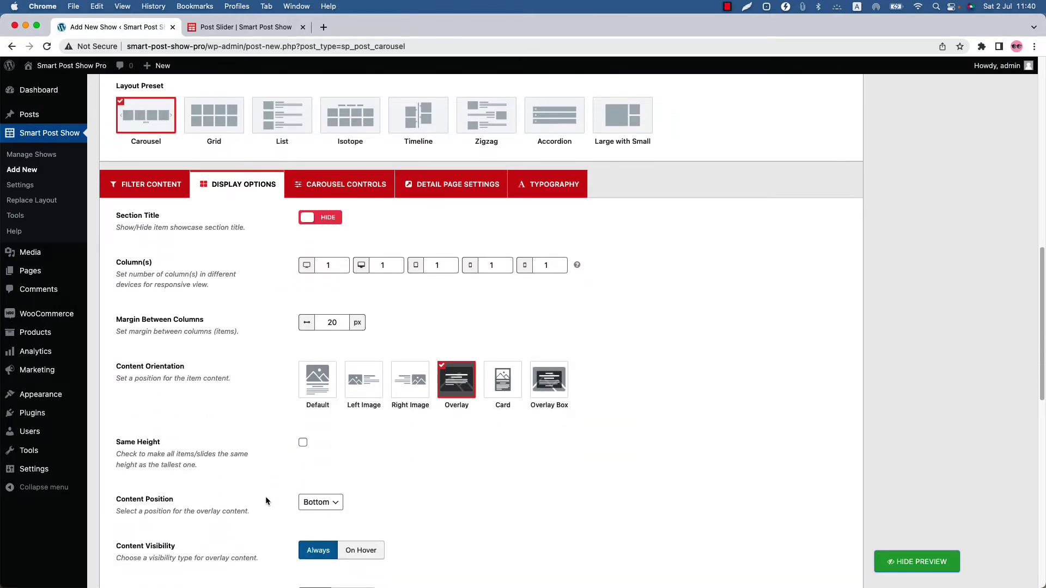
In Typography, change the title and meta field font colours to white
{"action": "left_click", "coordinate": [544, 196]}
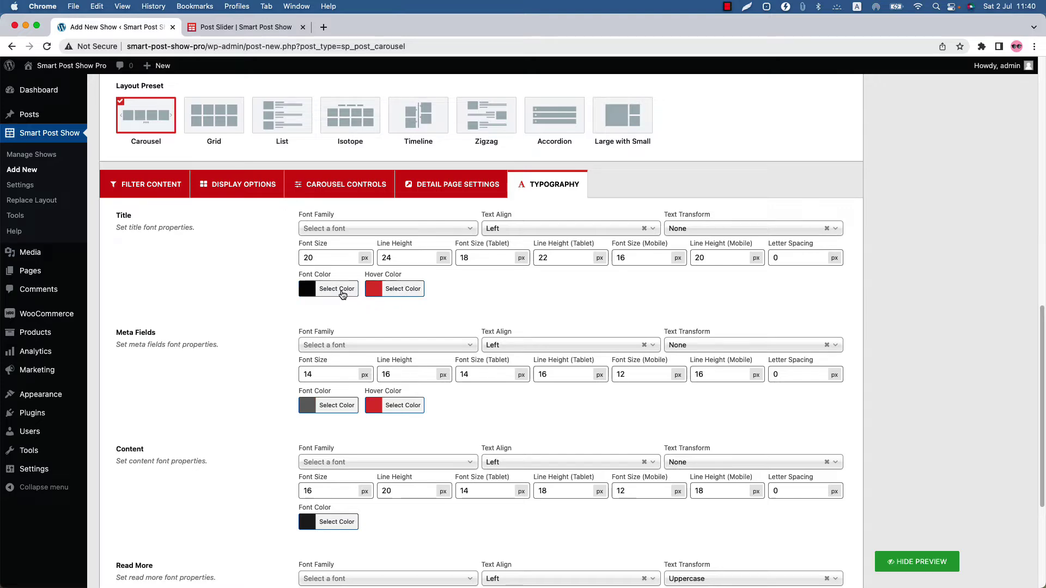
{"action": "left_click", "coordinate": [307, 289]}
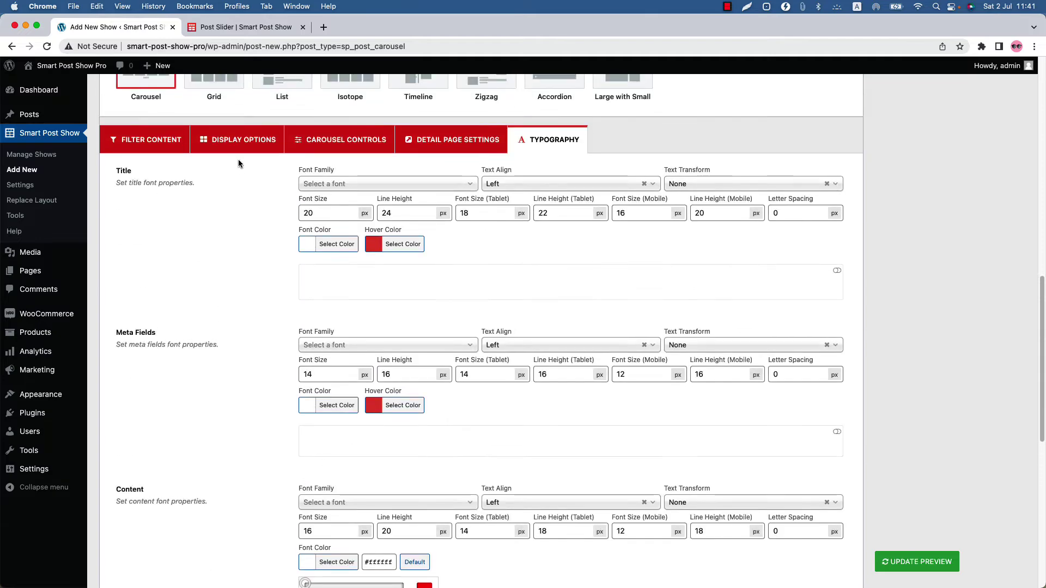
Set Content Padding to 30, 70, 30, 30 px in Display Options
{"action": "left_click", "coordinate": [238, 147]}
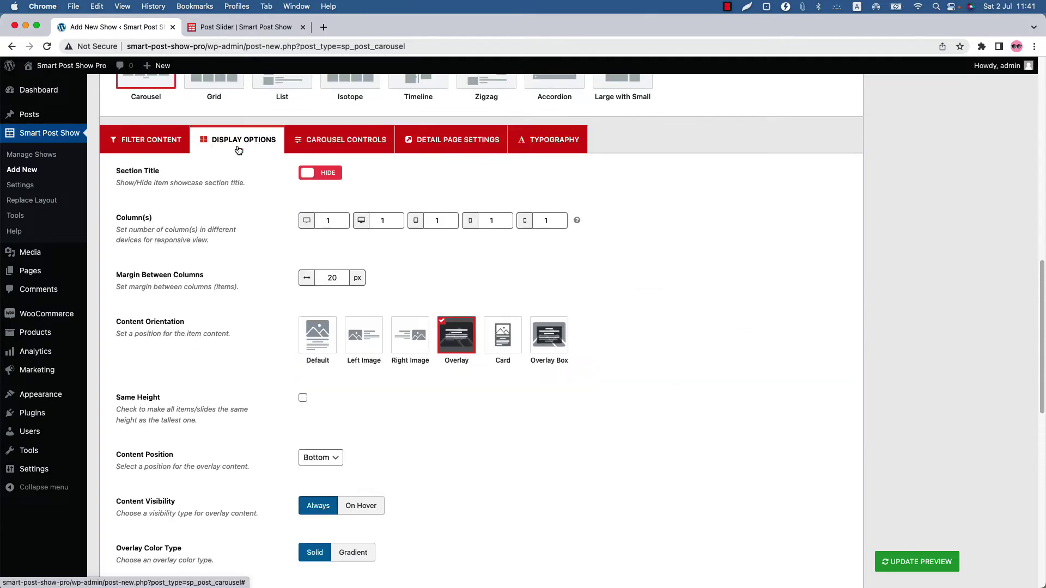
{"action": "scroll", "coordinate": [234, 390], "scroll_direction": "down", "scroll_amount": 15}
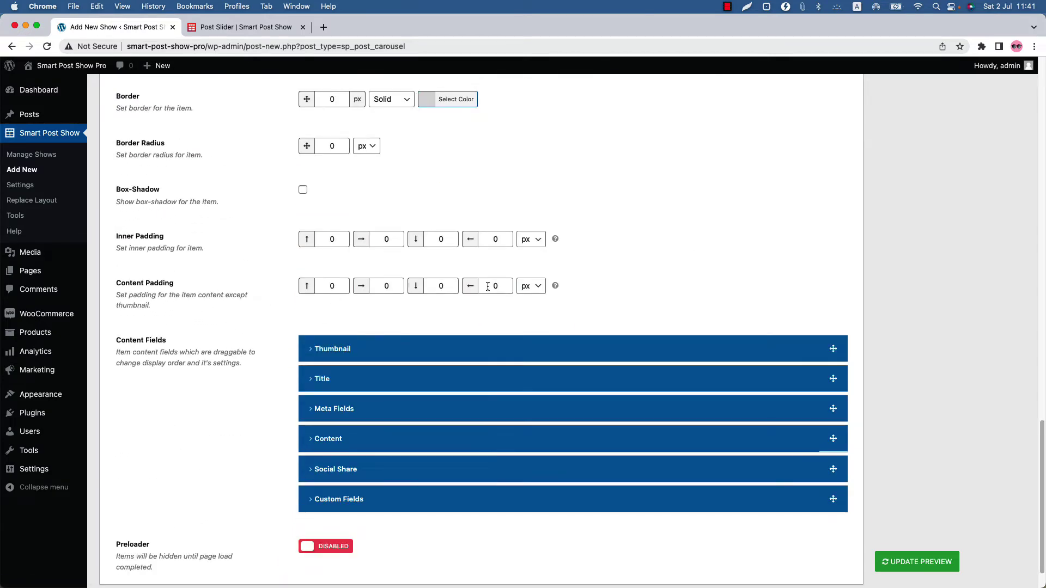
{"action": "double_click", "coordinate": [331, 286]}
{"action": "type", "text": "30"}
{"action": "double_click", "coordinate": [393, 286]}
{"action": "type", "text": "70"}
{"action": "key", "text": "Tab"}
{"action": "type", "text": "30"}
{"action": "key", "text": "Tab"}
{"action": "type", "text": "30"}
Switch the thumbnail Size to Set custom size and enter a width of 1240
{"action": "scroll", "coordinate": [442, 328], "scroll_direction": "down", "scroll_amount": 1}
{"action": "left_click", "coordinate": [442, 328]}
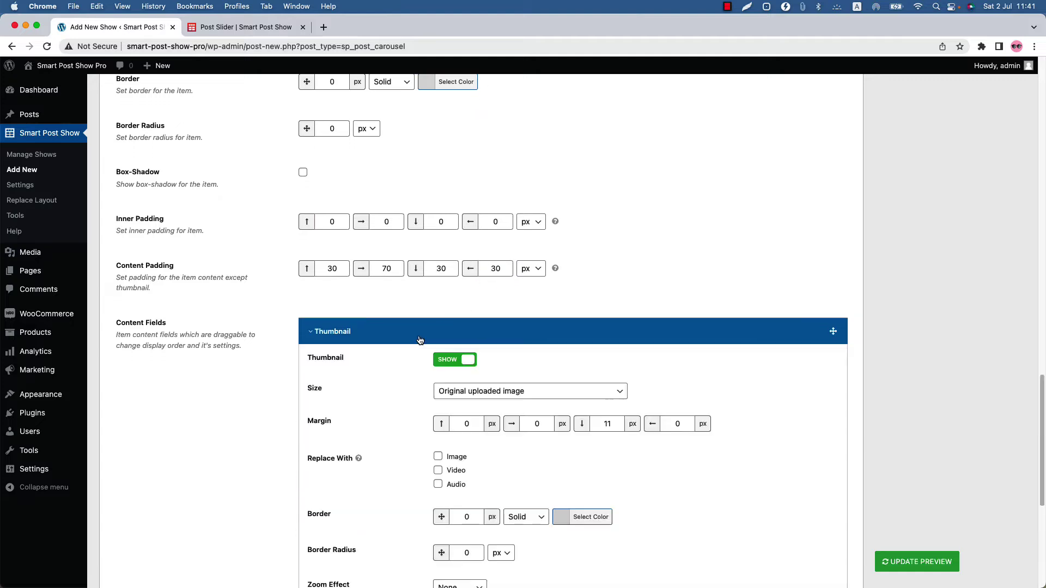
{"action": "left_click", "coordinate": [464, 394]}
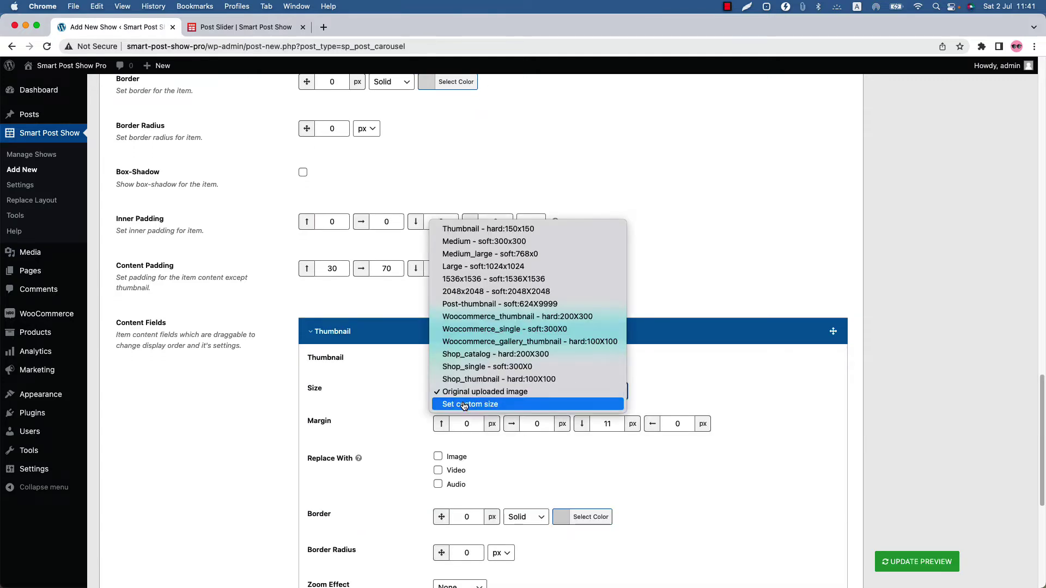
{"action": "left_click", "coordinate": [464, 405]}
{"action": "double_click", "coordinate": [467, 425]}
{"action": "type", "text": "1240"}
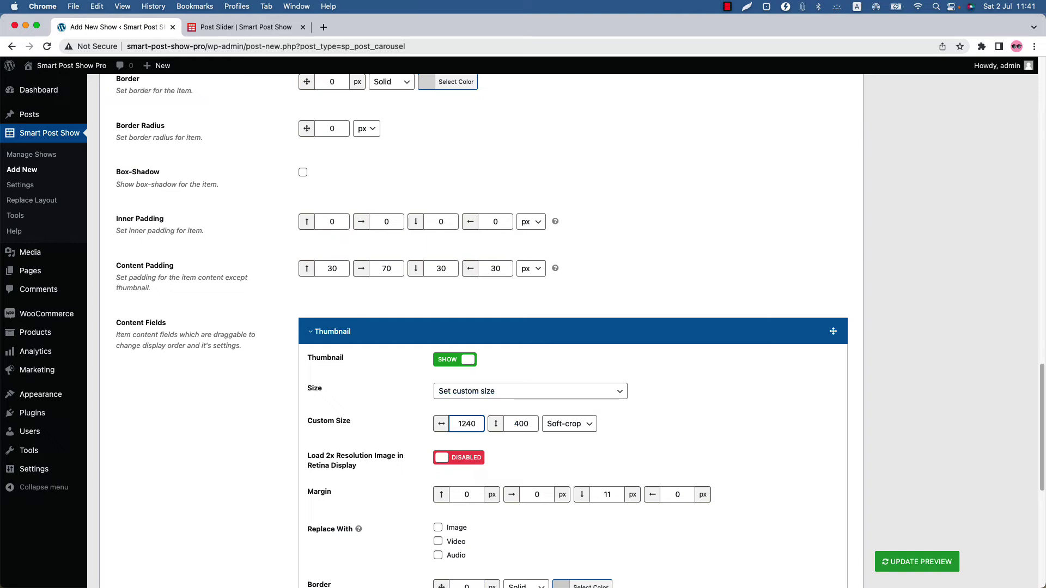
{"action": "key", "text": "Tab"}
Enter a thumbnail height of 680 and set the crop to Hard-crop
{"action": "type", "text": "6"}
{"action": "left_click", "coordinate": [564, 424]}
{"action": "left_click", "coordinate": [566, 435]}
{"action": "left_click", "coordinate": [478, 330]}
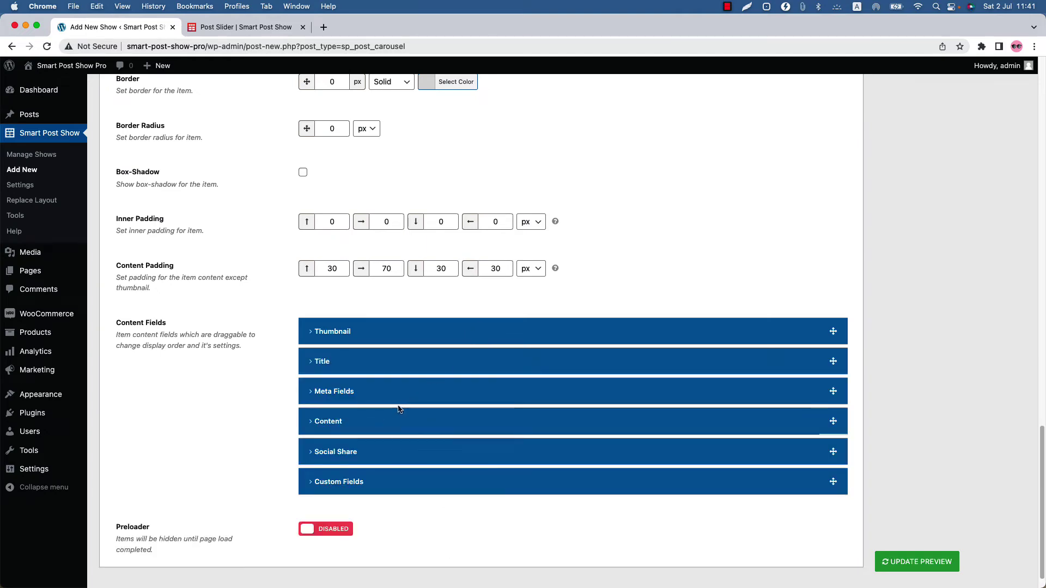
Under Content, make the Read More text colour and border colour white
{"action": "left_click", "coordinate": [381, 423]}
{"action": "scroll", "coordinate": [382, 423], "scroll_direction": "down", "scroll_amount": 10}
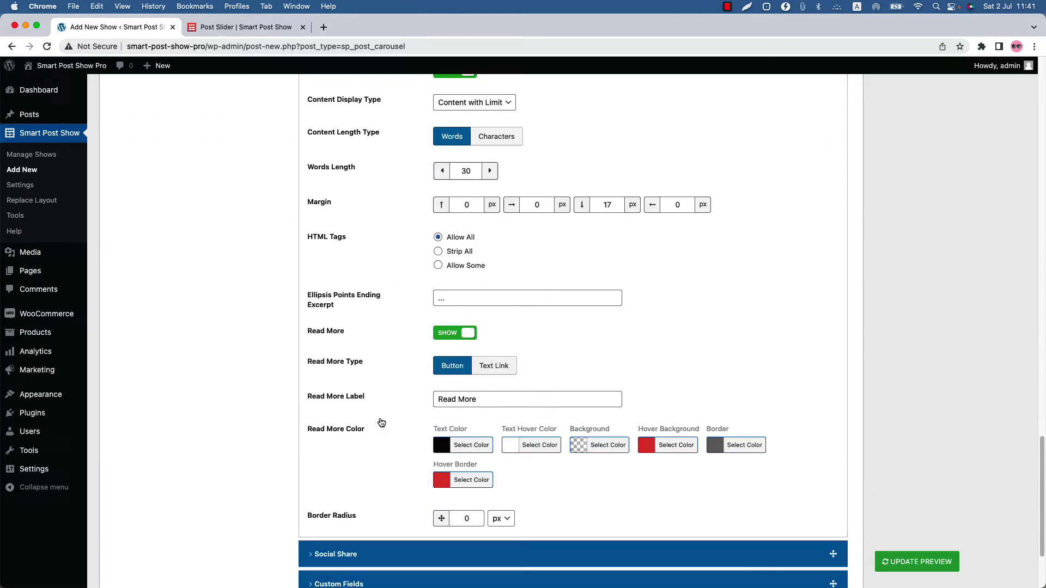
{"action": "left_click", "coordinate": [450, 456]}
{"action": "left_click", "coordinate": [457, 569]}
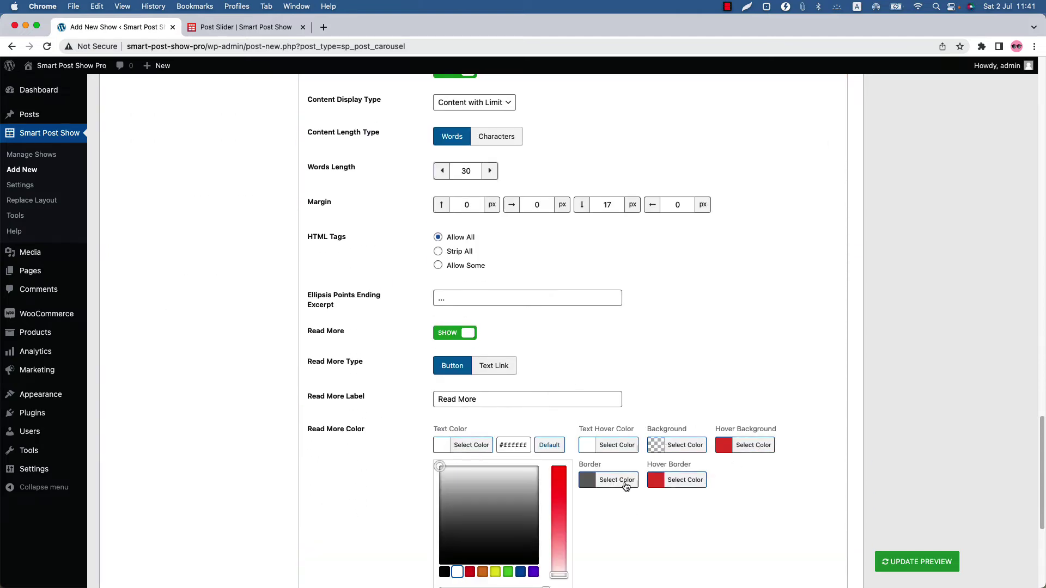
{"action": "left_click", "coordinate": [623, 484]}
{"action": "scroll", "coordinate": [502, 527], "scroll_direction": "down", "scroll_amount": 5}
{"action": "left_click", "coordinate": [561, 416]}
{"action": "left_click", "coordinate": [624, 381]}
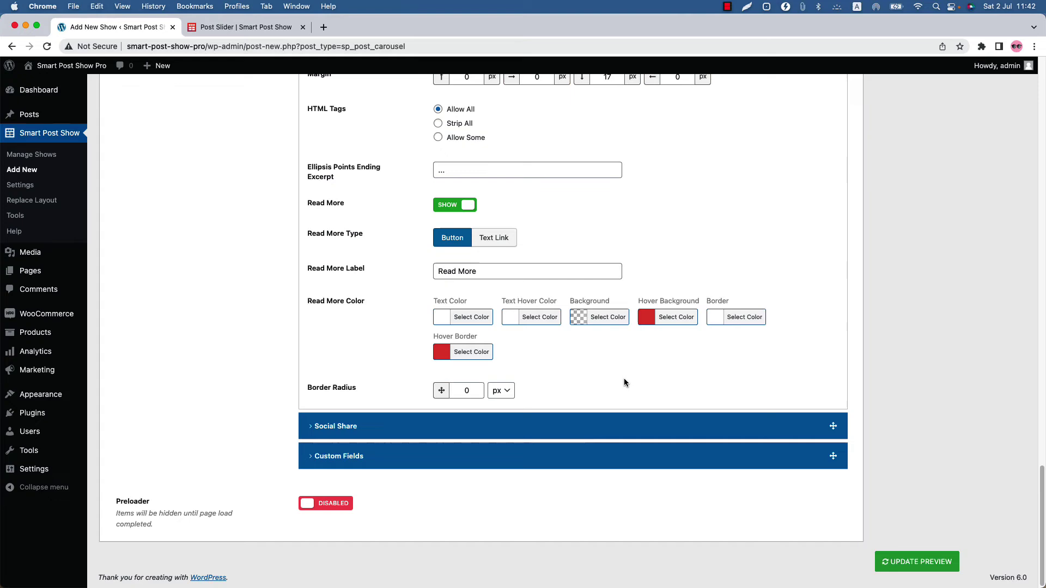
{"action": "scroll", "coordinate": [712, 388], "scroll_direction": "up", "scroll_amount": 20}
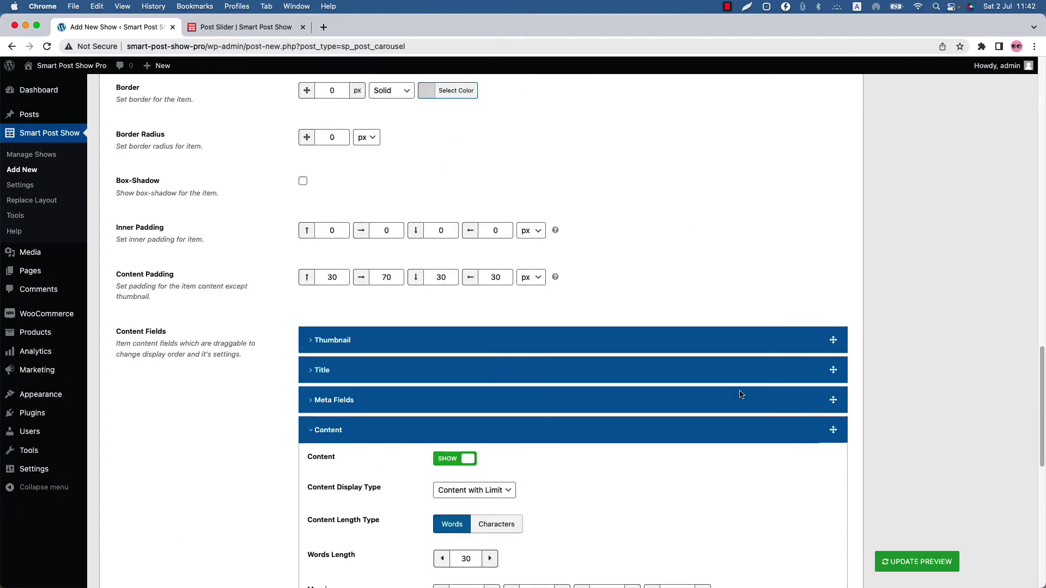
Publish the show and add it to a new page with the Smart Post Show Pro block
{"action": "left_click", "coordinate": [1002, 187]}
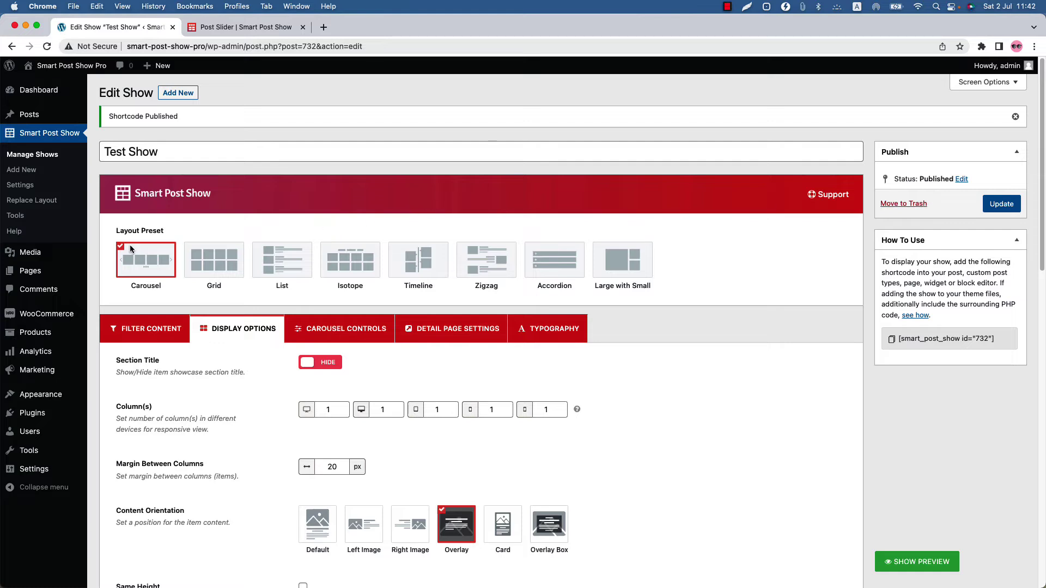
{"action": "left_click", "coordinate": [103, 280], "text": "super"}
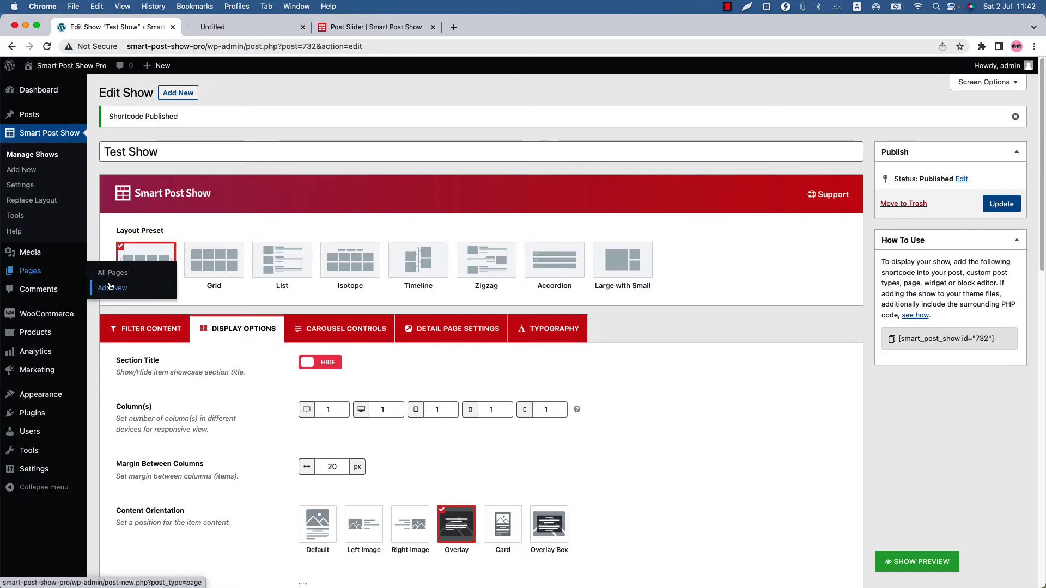
{"action": "left_click", "coordinate": [217, 31]}
{"action": "left_click", "coordinate": [55, 80]}
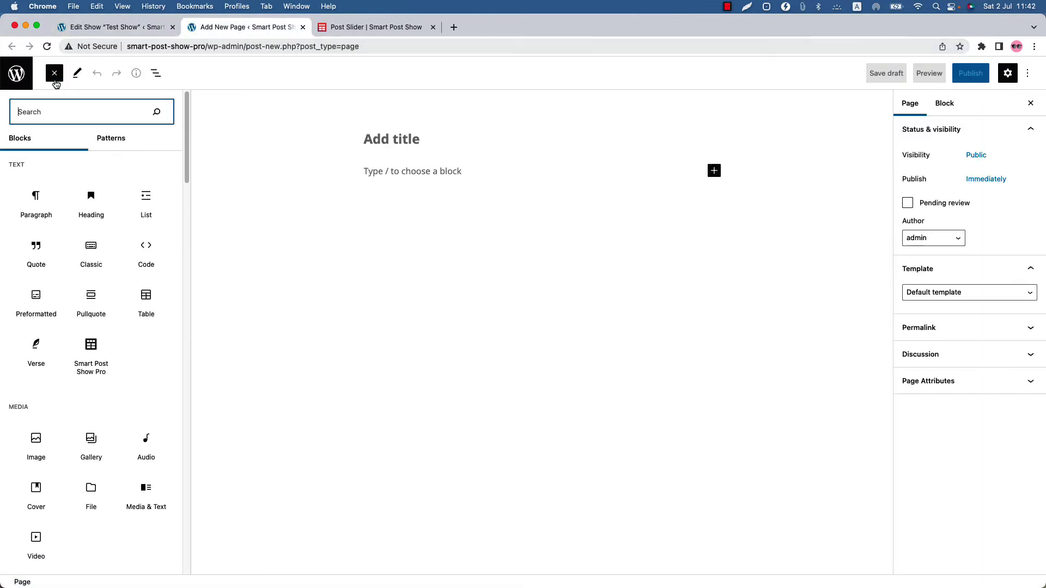
{"action": "left_click", "coordinate": [90, 359]}
{"action": "left_click", "coordinate": [392, 238]}
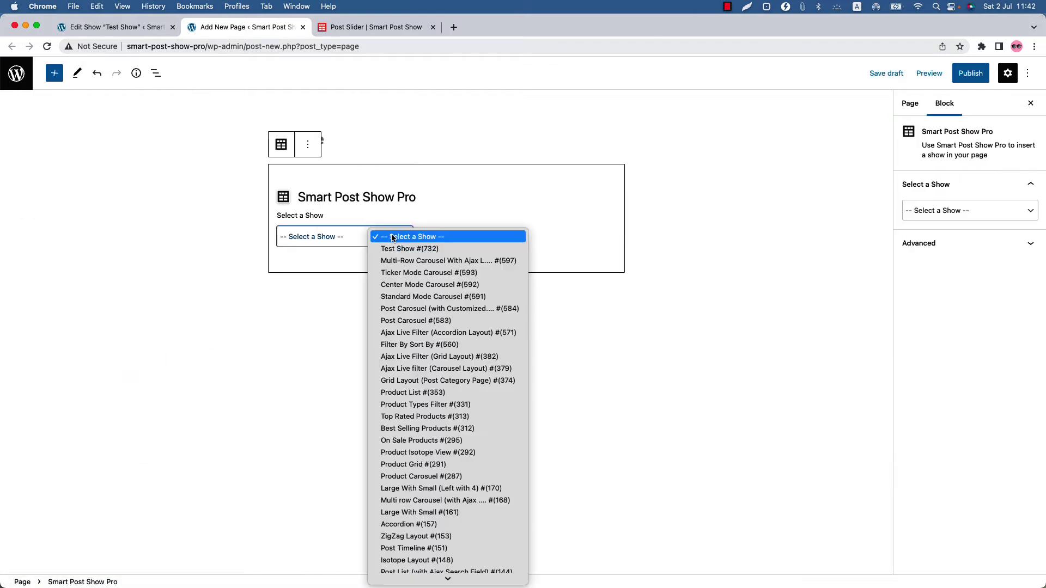
{"action": "left_click", "coordinate": [397, 249]}
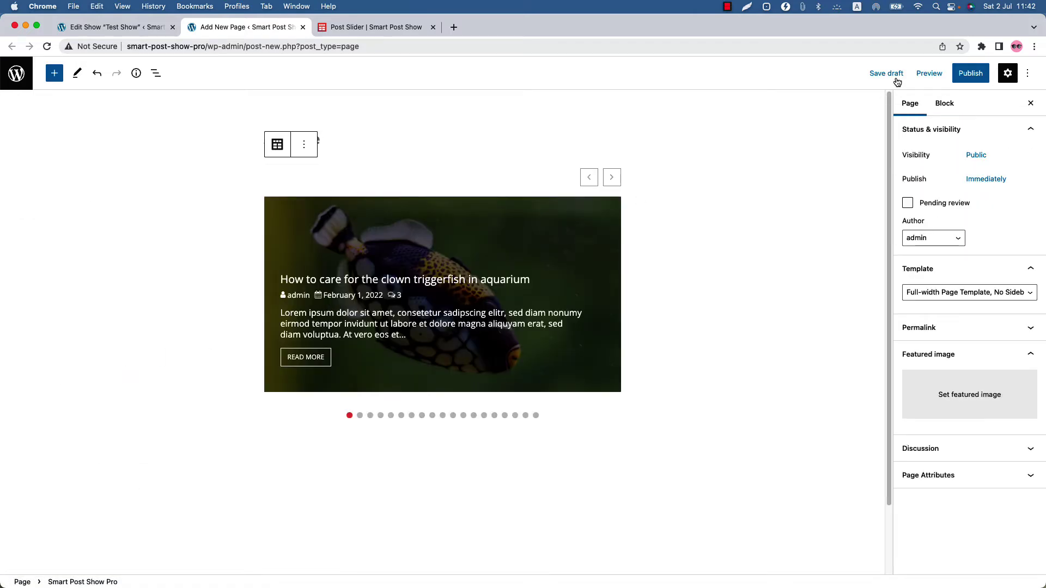
Publish the page, view it, and advance the slider through four posts
{"action": "left_click", "coordinate": [971, 73]}
{"action": "left_click", "coordinate": [933, 72]}
{"action": "left_click", "coordinate": [935, 192]}
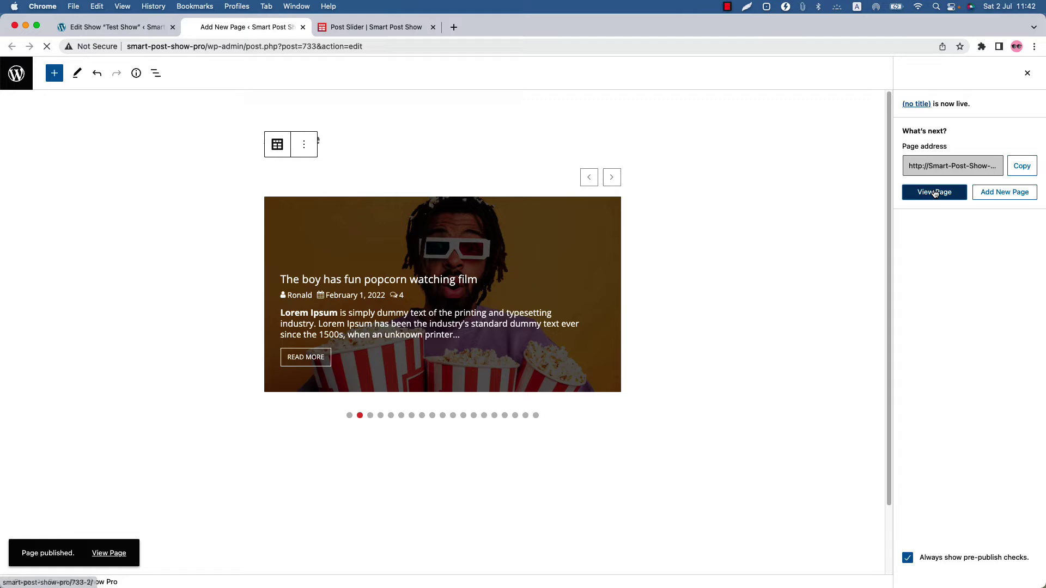
{"action": "scroll", "coordinate": [723, 276], "scroll_direction": "down", "scroll_amount": 1}
{"action": "scroll", "coordinate": [714, 292], "scroll_direction": "down", "scroll_amount": 2}
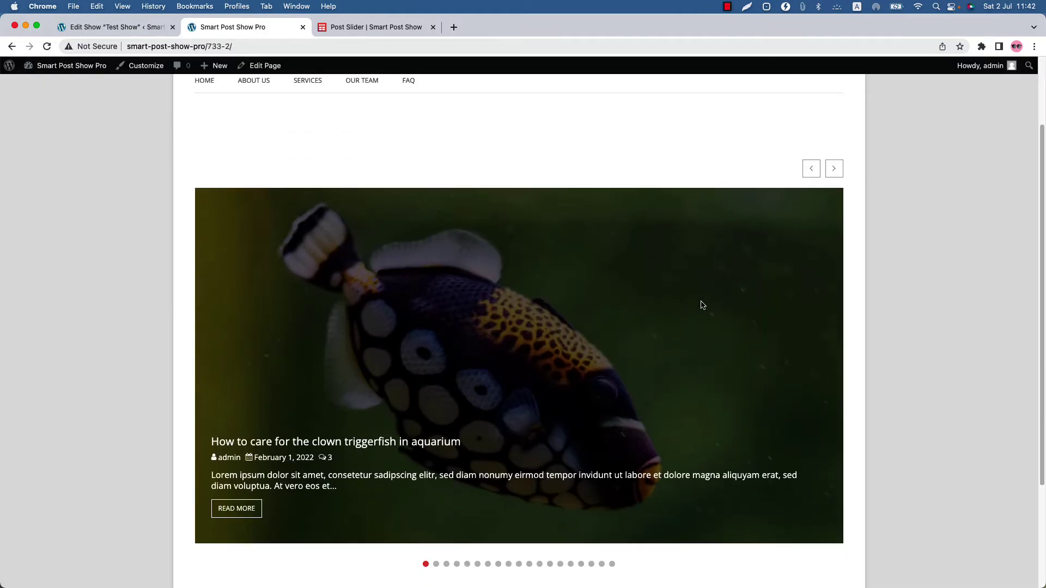
{"action": "left_click", "coordinate": [833, 169]}
{"action": "left_click", "coordinate": [834, 171]}
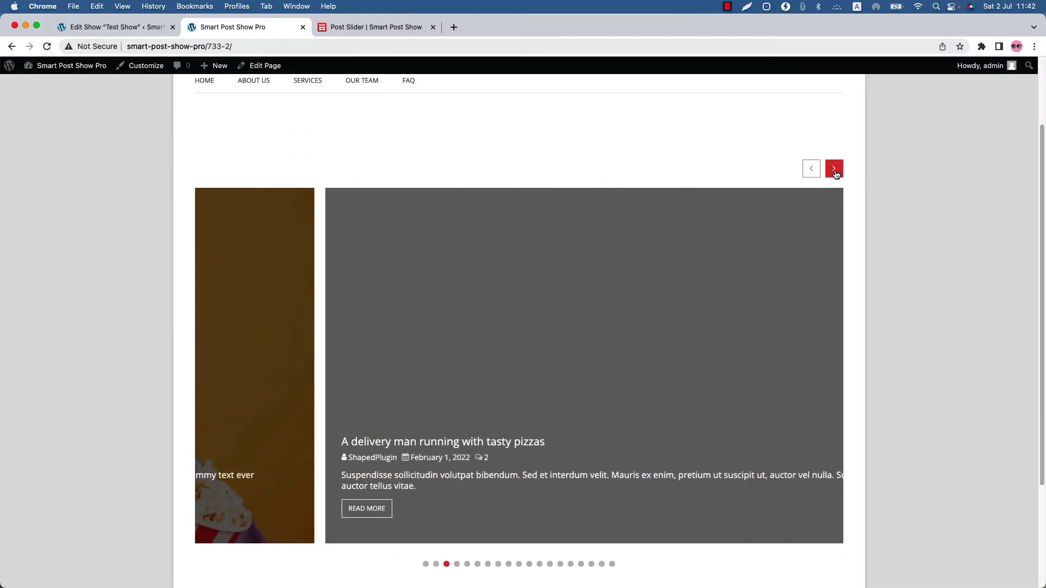
{"action": "left_click", "coordinate": [834, 169]}
{"action": "left_click", "coordinate": [835, 170]}
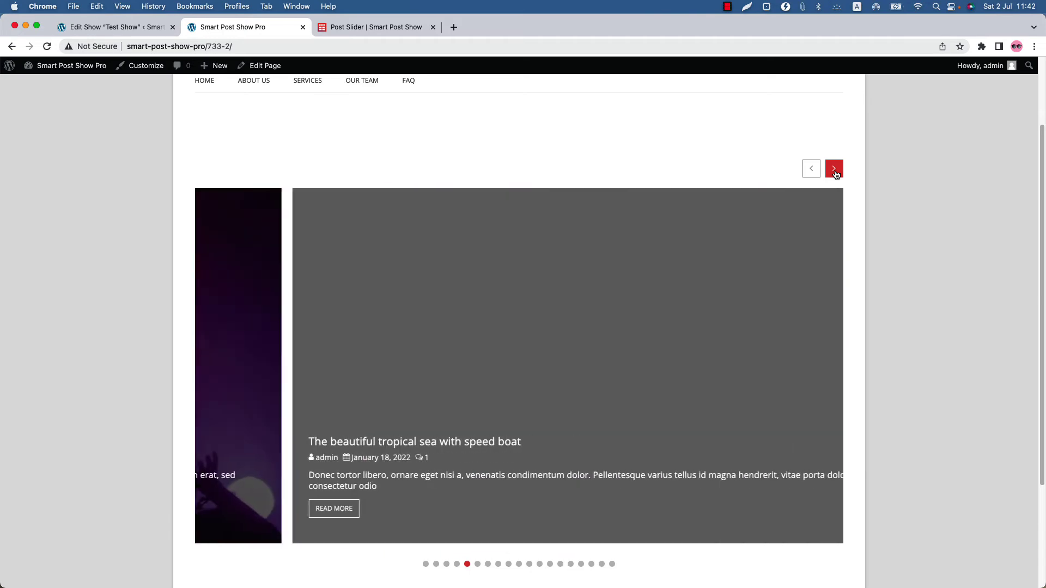
Back in the show editor, open Carousel Controls and the Transition Effect dropdown
{"action": "left_click", "coordinate": [139, 26]}
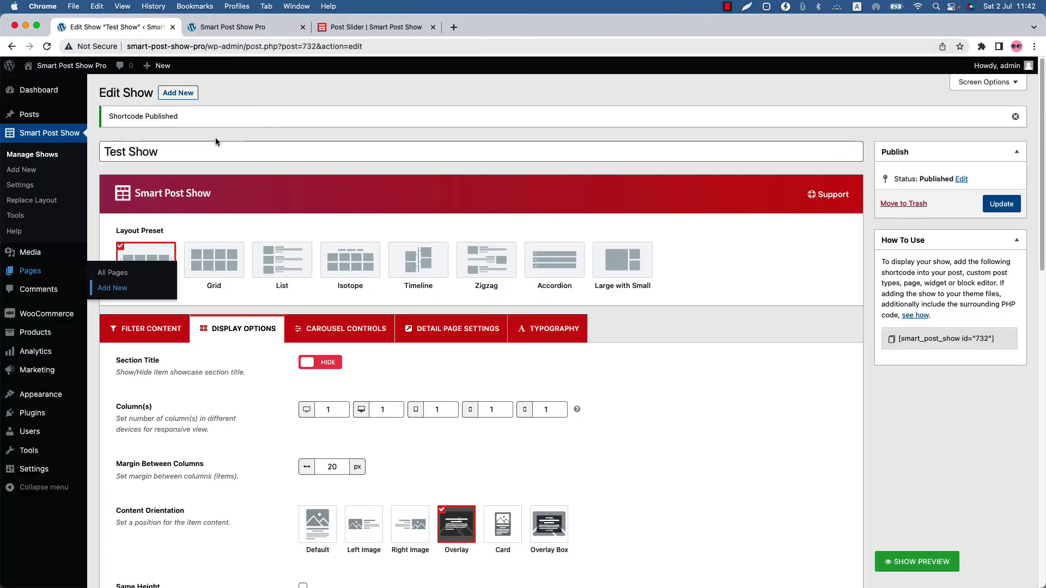
{"action": "left_click", "coordinate": [345, 337]}
{"action": "scroll", "coordinate": [348, 435], "scroll_direction": "down", "scroll_amount": 10}
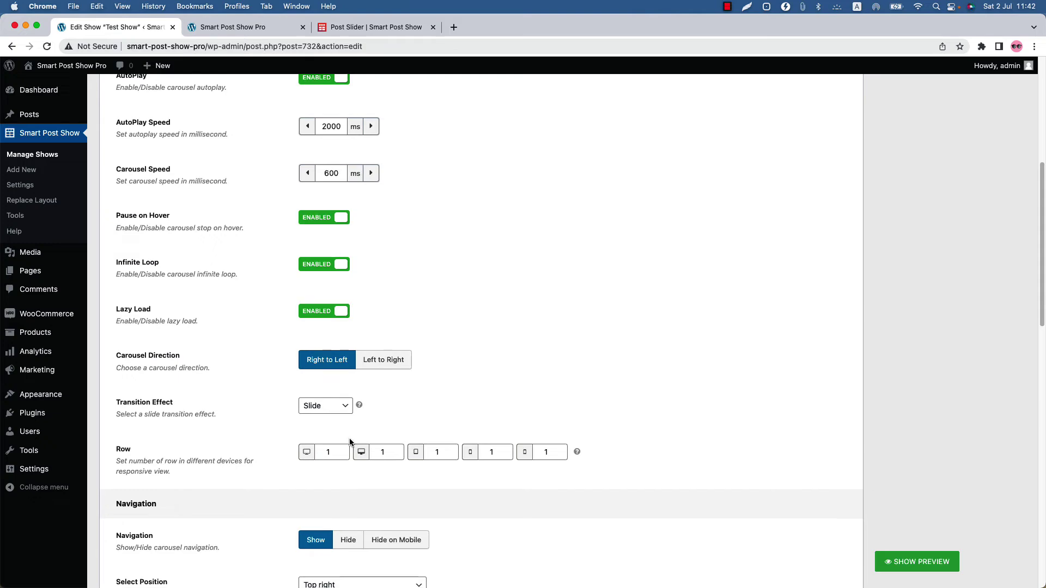
{"action": "scroll", "coordinate": [122, 207], "scroll_direction": "up", "scroll_amount": 1}
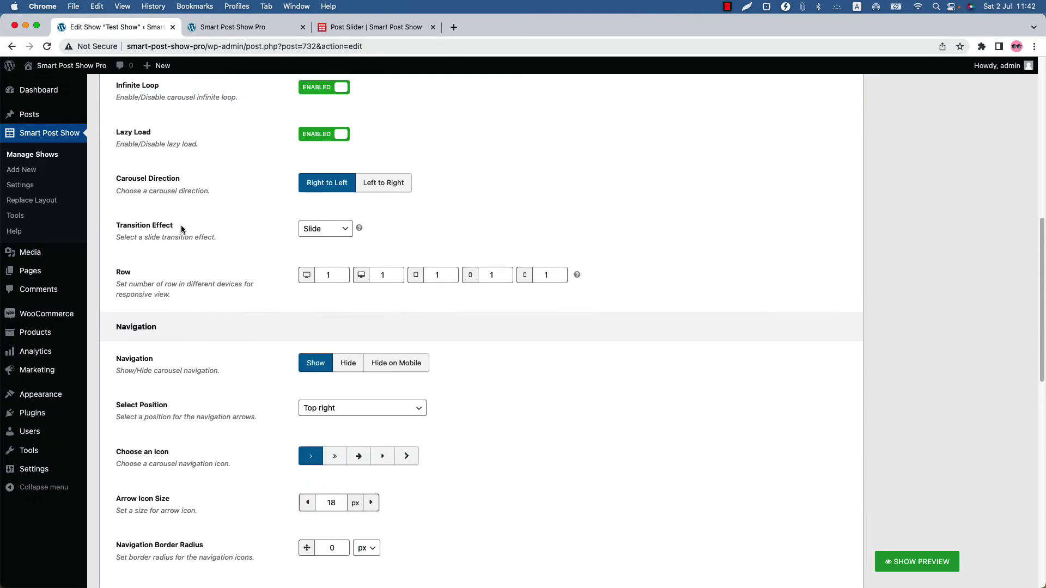
{"action": "left_click", "coordinate": [320, 228]}
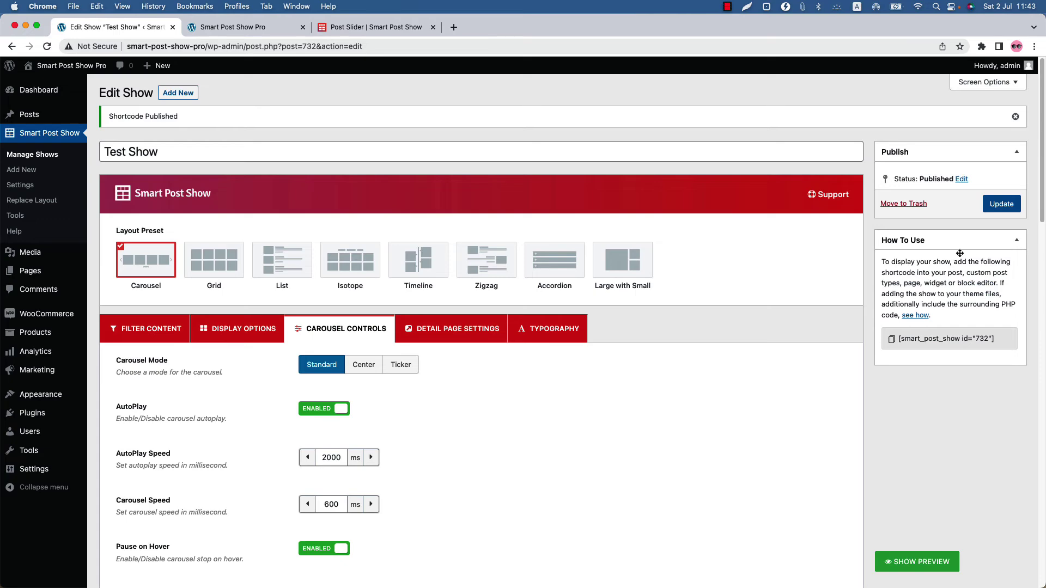
Save the Fade transition and preview it by advancing the reloaded live slider four posts
{"action": "left_click", "coordinate": [1005, 203]}
{"action": "left_click", "coordinate": [251, 33]}
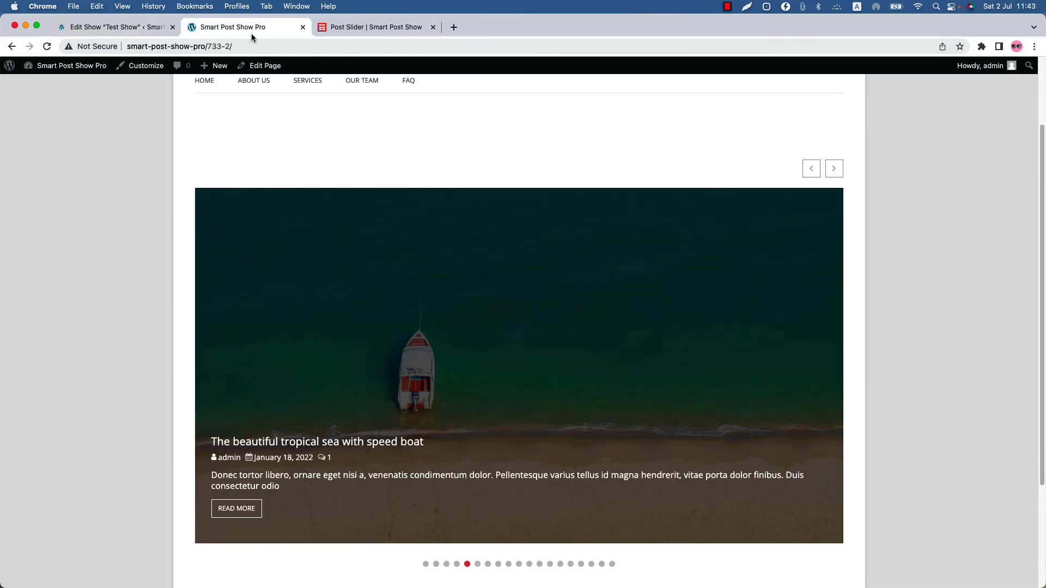
{"action": "left_click", "coordinate": [49, 49]}
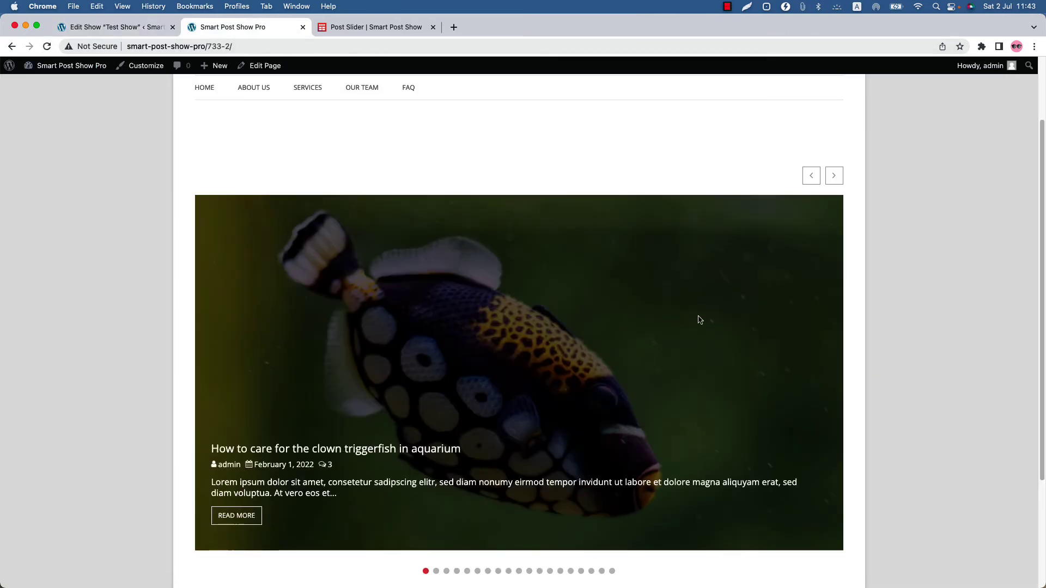
{"action": "left_click", "coordinate": [827, 177]}
{"action": "left_click", "coordinate": [835, 177]}
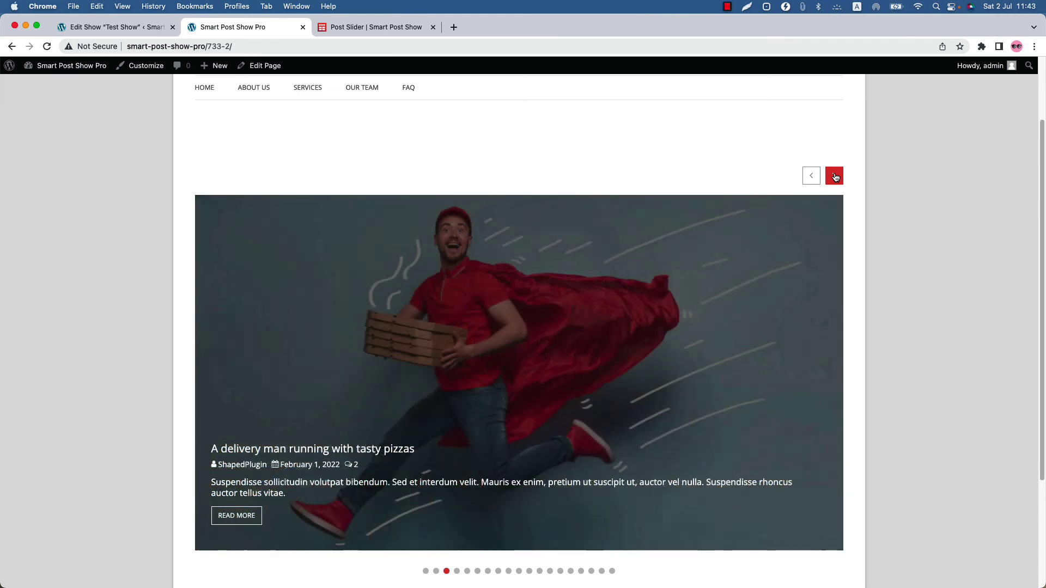
{"action": "left_click", "coordinate": [836, 177]}
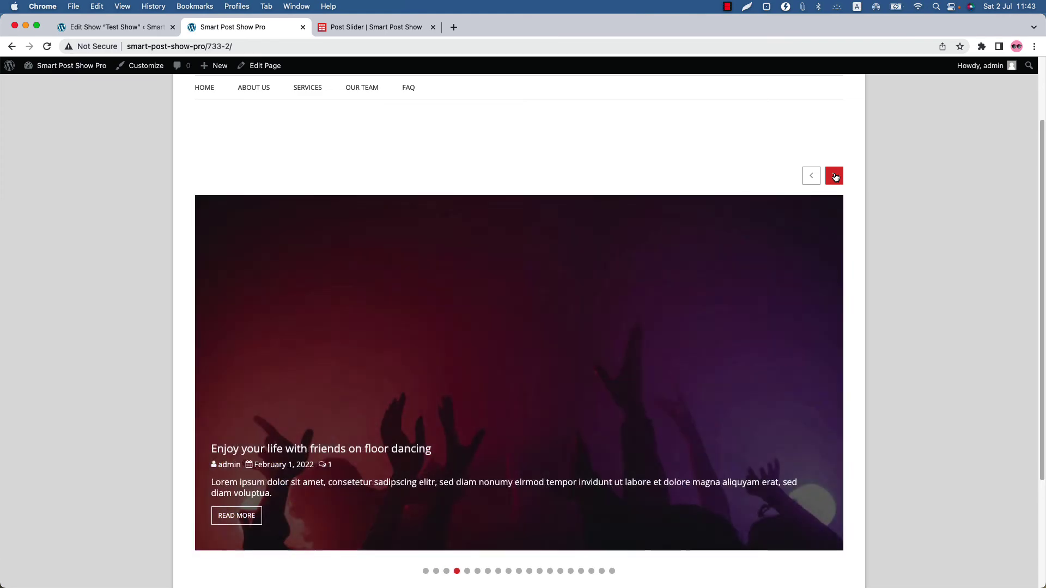
{"action": "left_click", "coordinate": [835, 177]}
Change the show's Transition Effect to Coverflow and update the show
{"action": "left_click", "coordinate": [123, 27]}
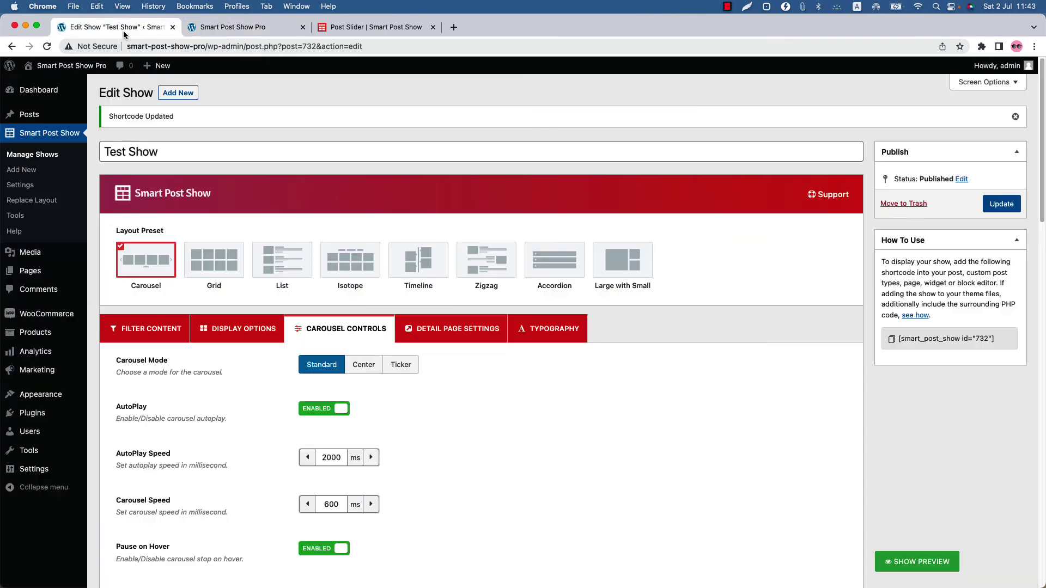
{"action": "scroll", "coordinate": [343, 376], "scroll_direction": "down", "scroll_amount": 7}
{"action": "left_click", "coordinate": [334, 365]}
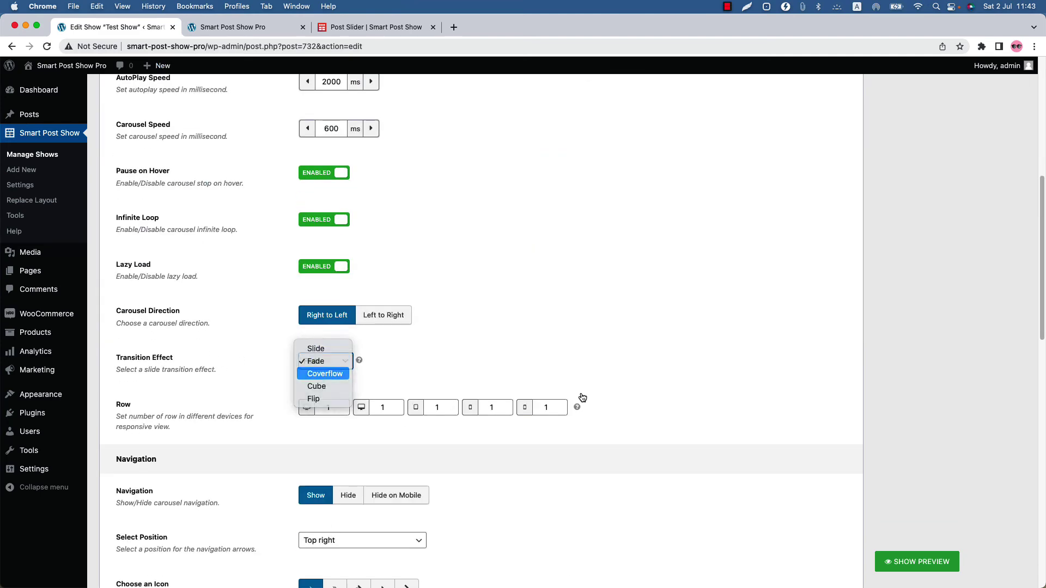
{"action": "left_click", "coordinate": [335, 374]}
{"action": "scroll", "coordinate": [616, 404], "scroll_direction": "up", "scroll_amount": 10}
{"action": "left_click", "coordinate": [1001, 205]}
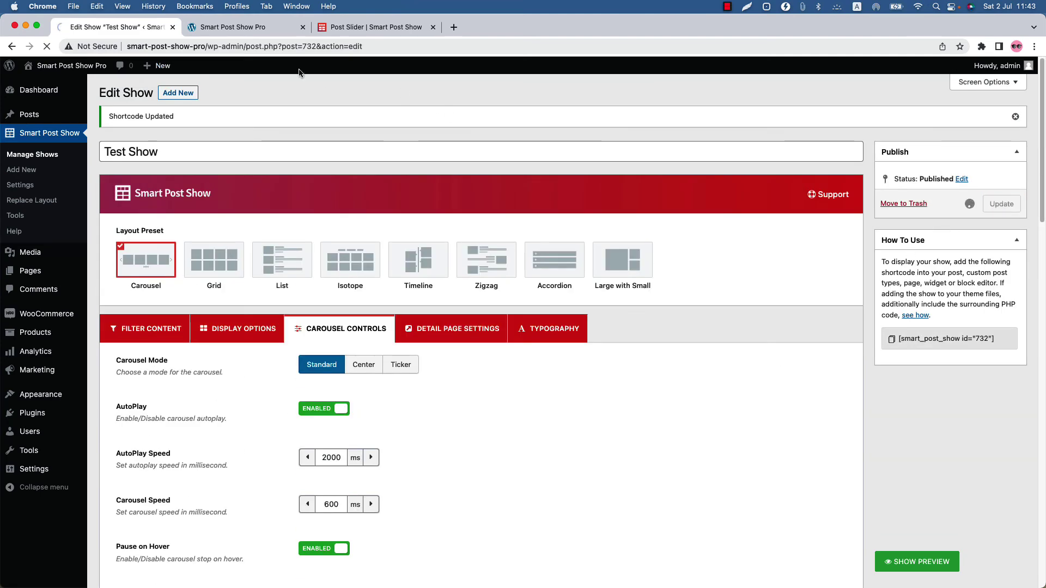
{"action": "left_click", "coordinate": [233, 28]}
Reload the live page and advance the Coverflow slider six times to the colorful fishes post
{"action": "left_click", "coordinate": [47, 47]}
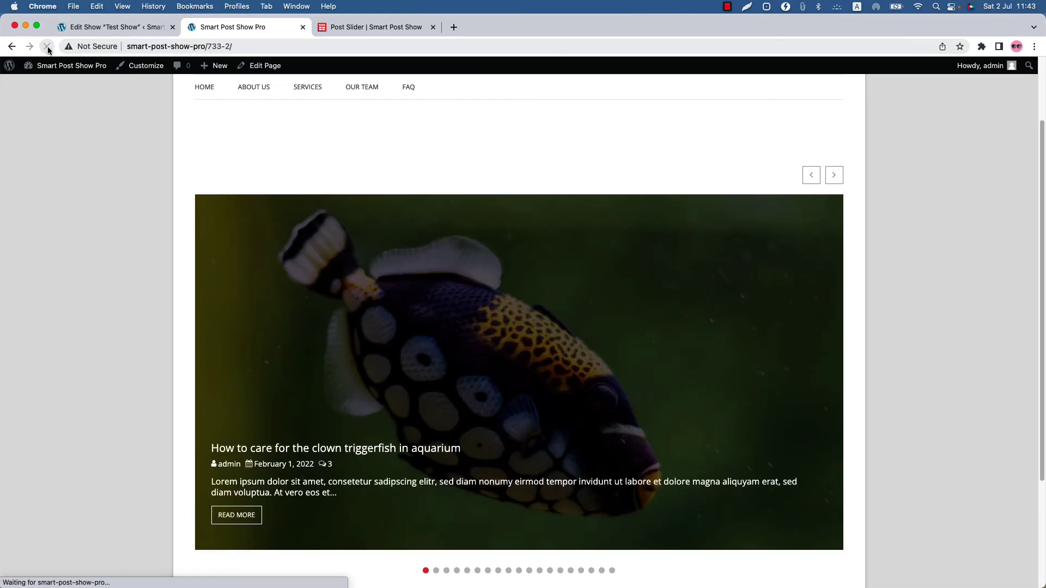
{"action": "left_click", "coordinate": [833, 176]}
{"action": "left_click", "coordinate": [834, 176]}
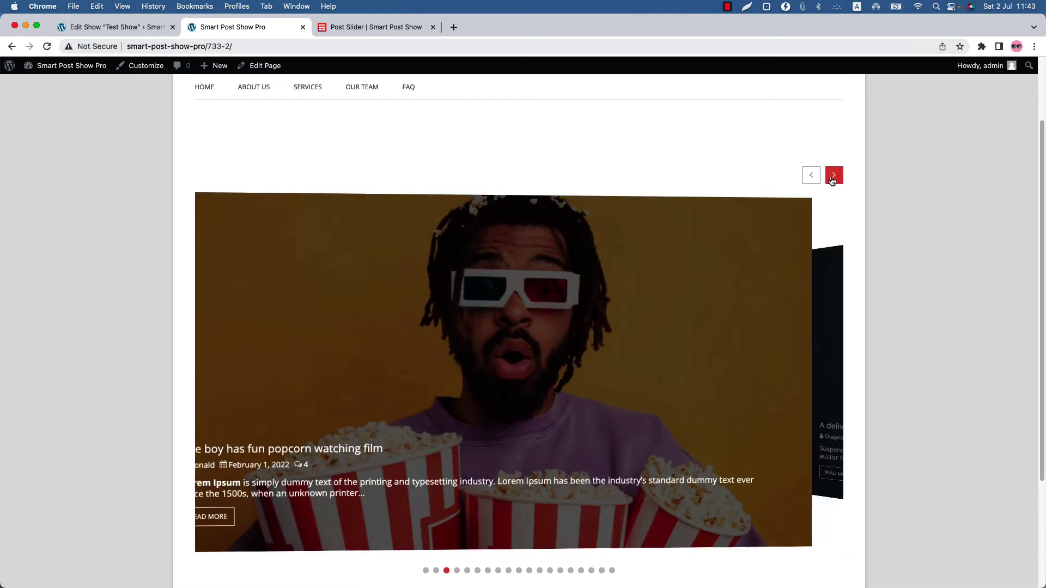
{"action": "left_click", "coordinate": [833, 175]}
{"action": "left_click", "coordinate": [833, 175]}
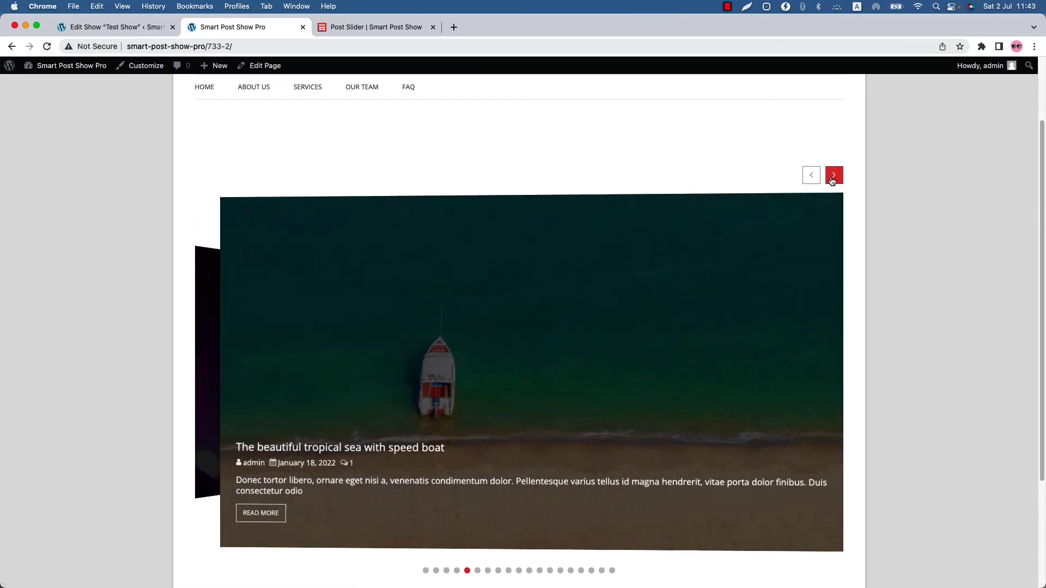
{"action": "left_click", "coordinate": [833, 175]}
{"action": "left_click", "coordinate": [833, 176]}
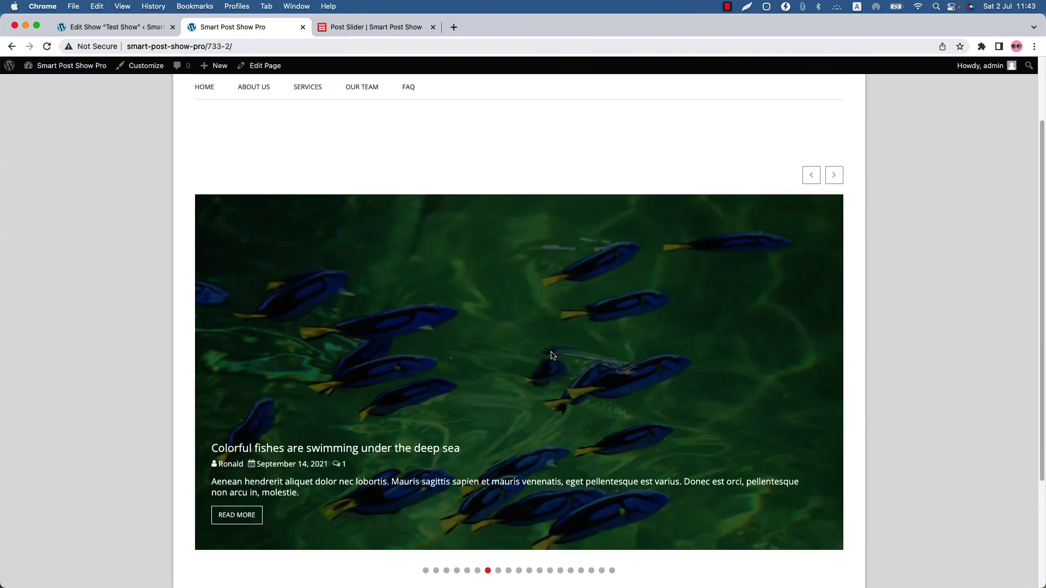